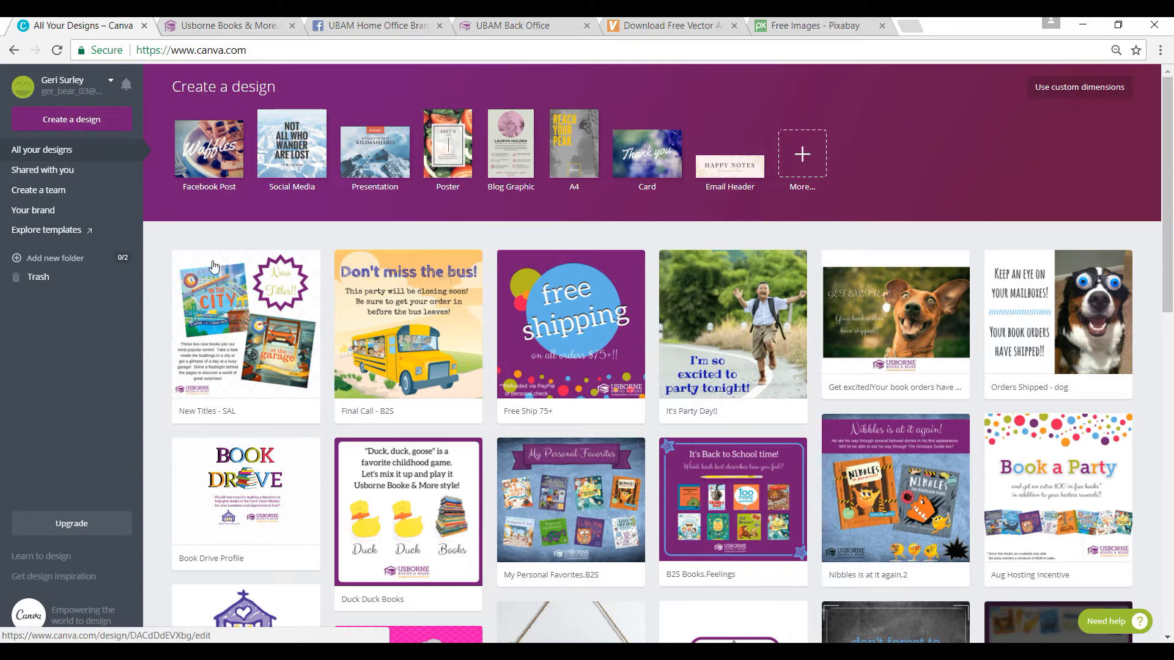
Step: Look over the shared designs, the team members page and the brand kit page
left_click(62, 174)
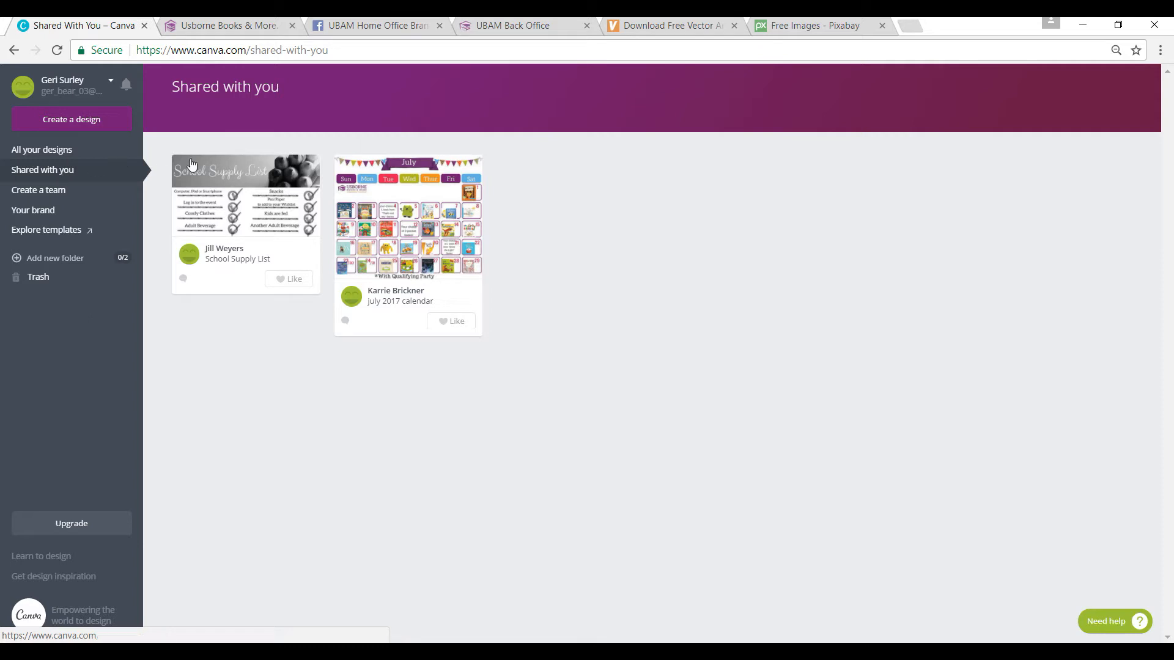
left_click(51, 191)
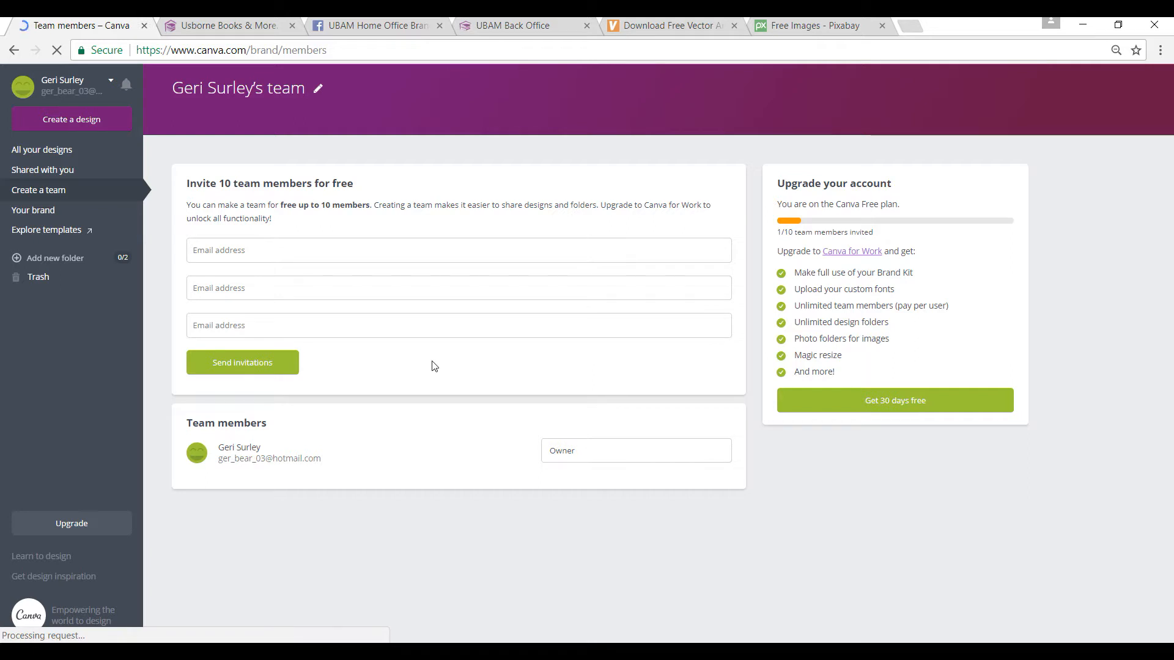
left_click(48, 213)
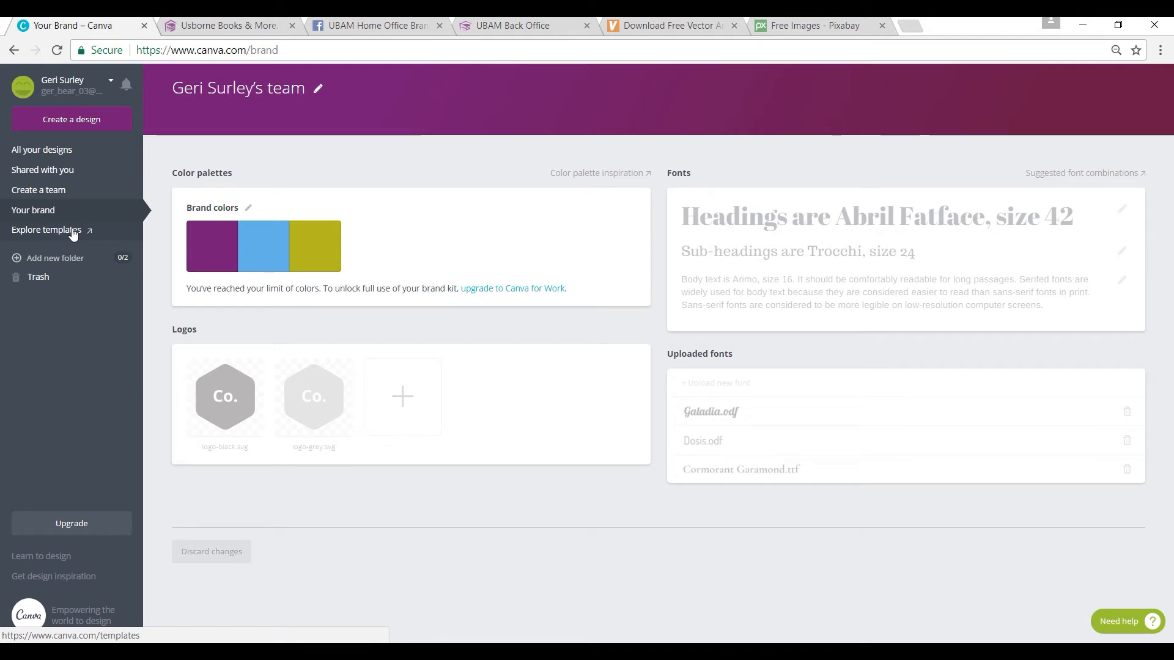
Step: Create a new design with custom dimensions of 2000 × 2000 px
left_click(68, 121)
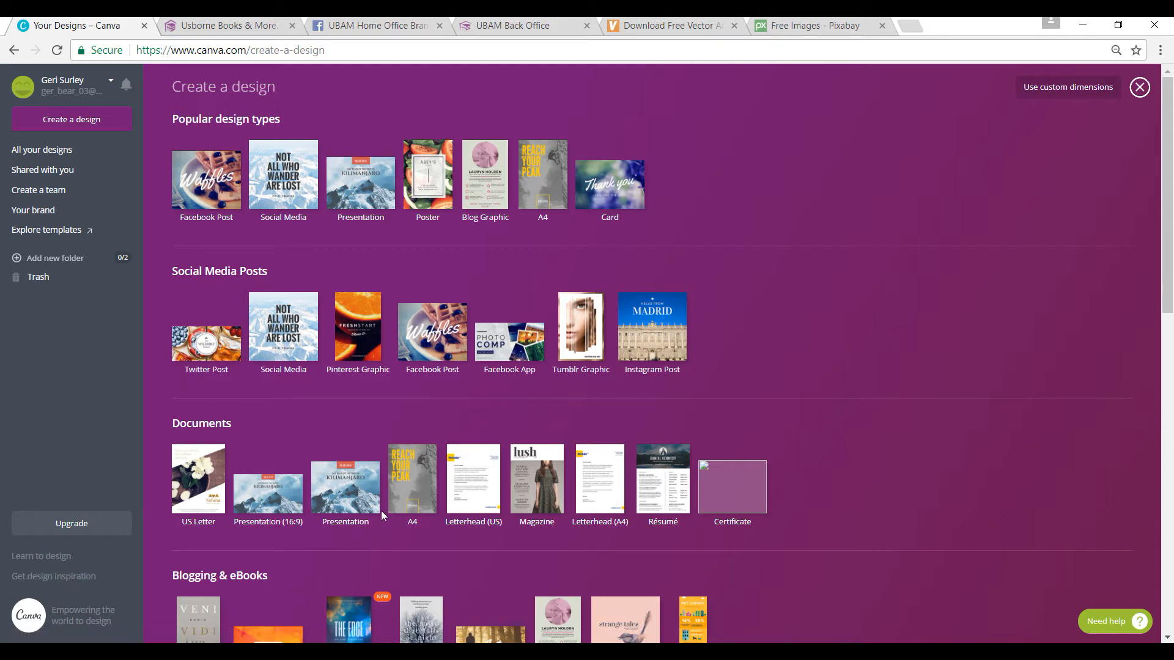
left_click(1080, 88)
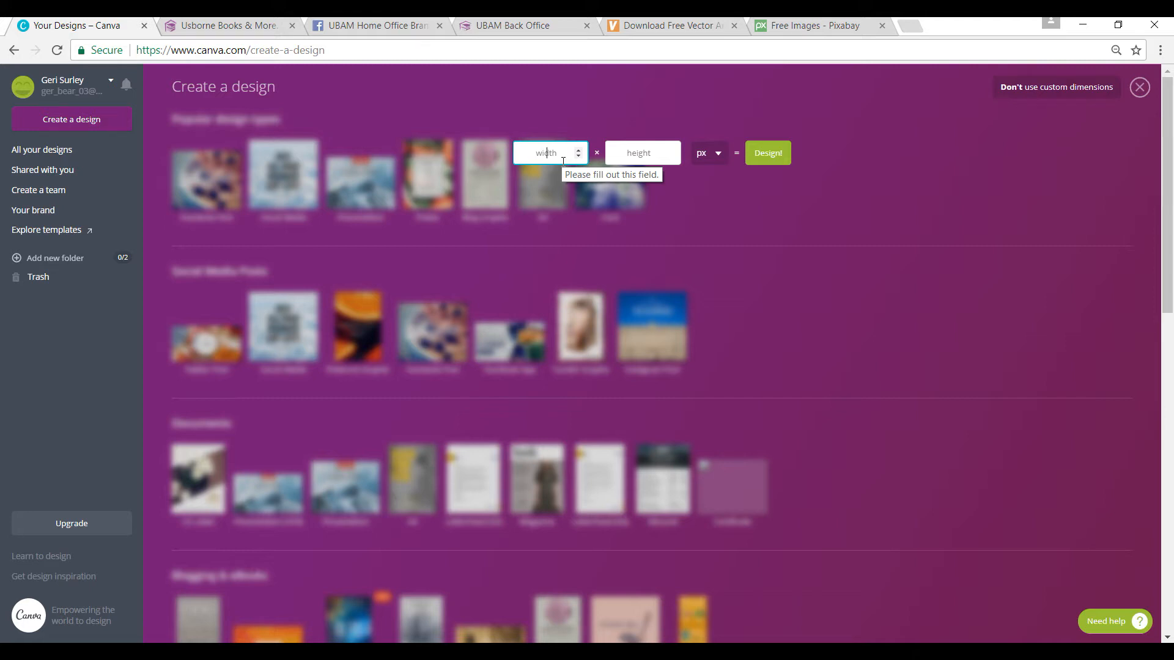
type("2000")
key("Tab")
type("2000")
key("Tab")
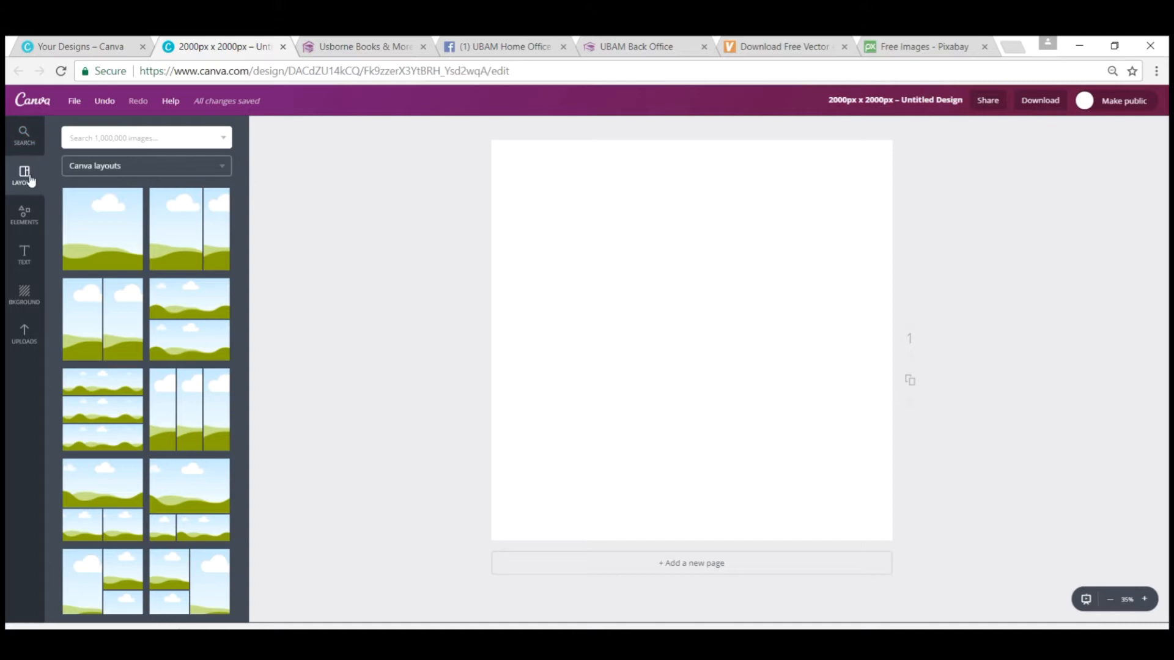
Step: Look through the editor's elements, text, background, uploads, purchased and Facebook image sections and the layouts
left_click(25, 225)
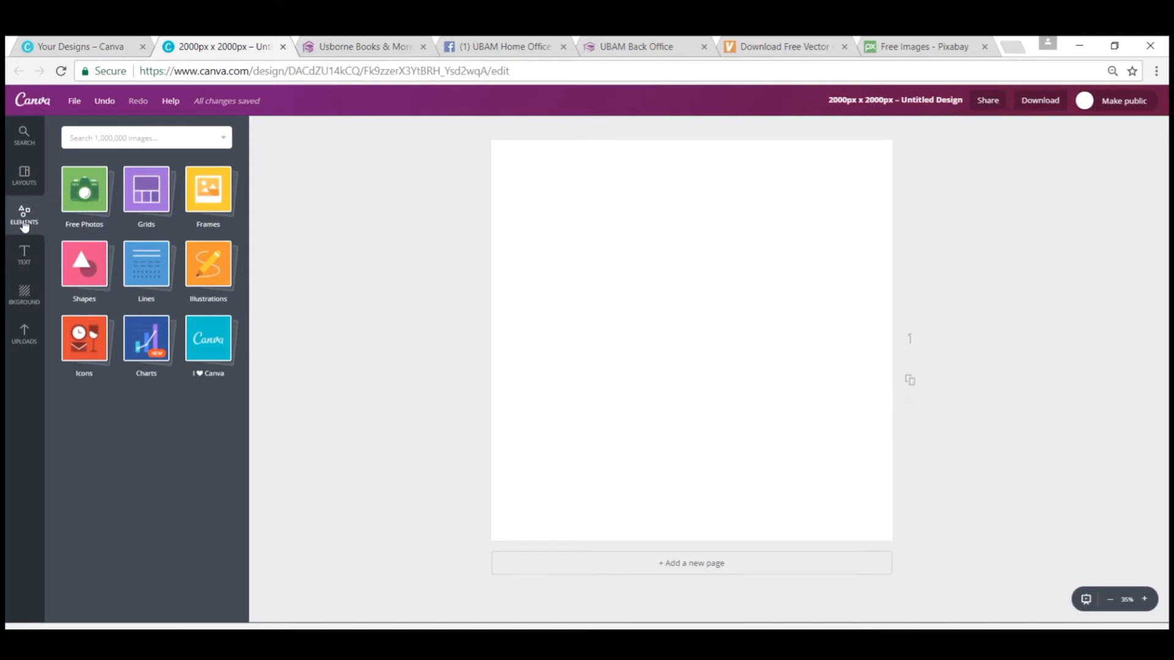
left_click(24, 260)
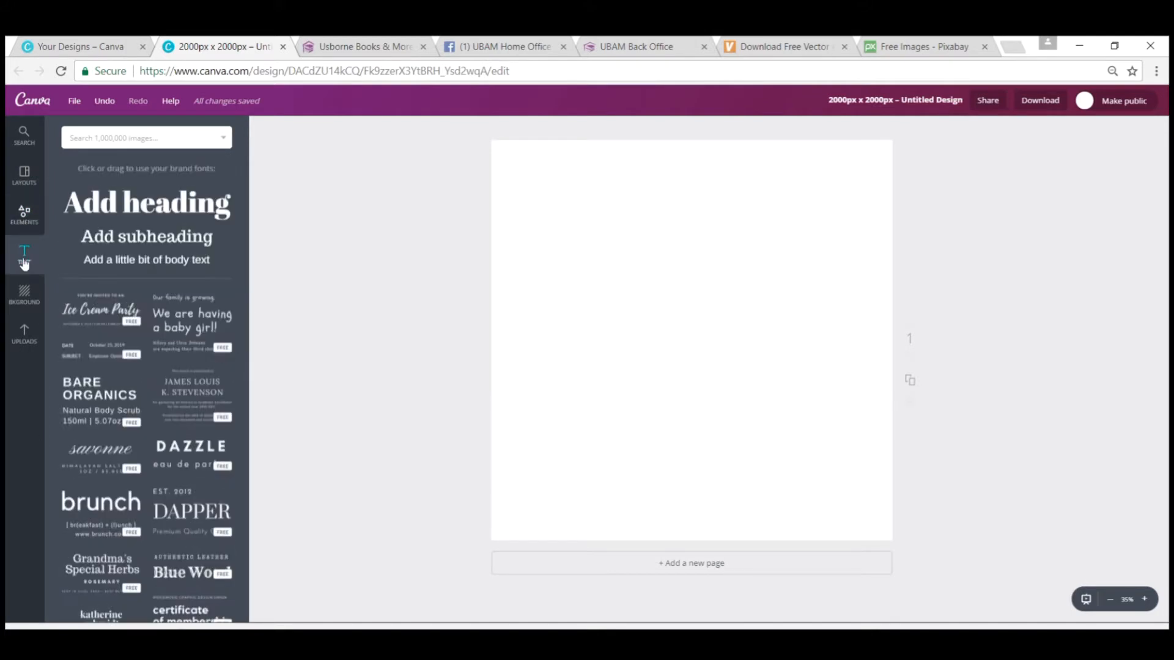
left_click(24, 301)
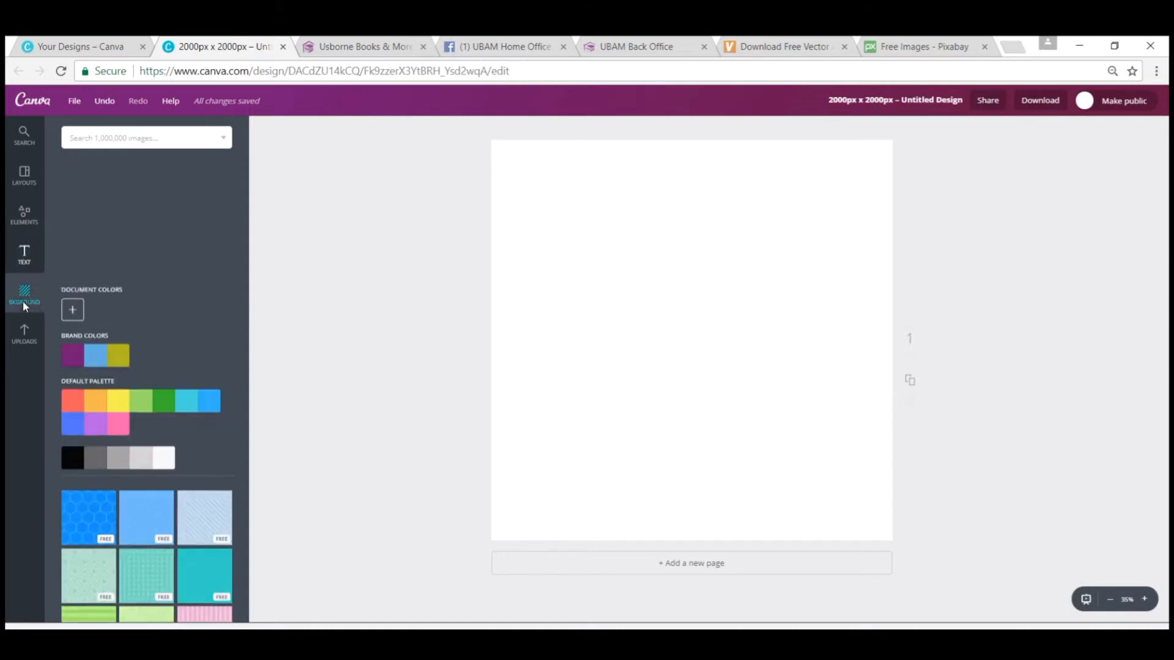
left_click(23, 339)
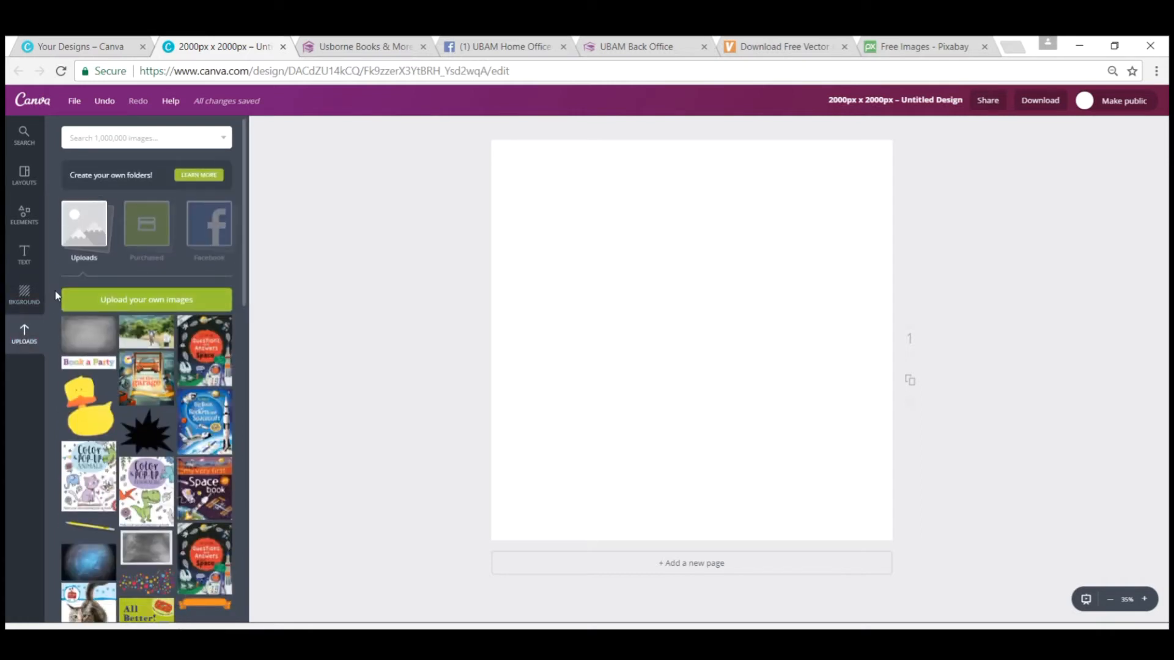
left_click(150, 242)
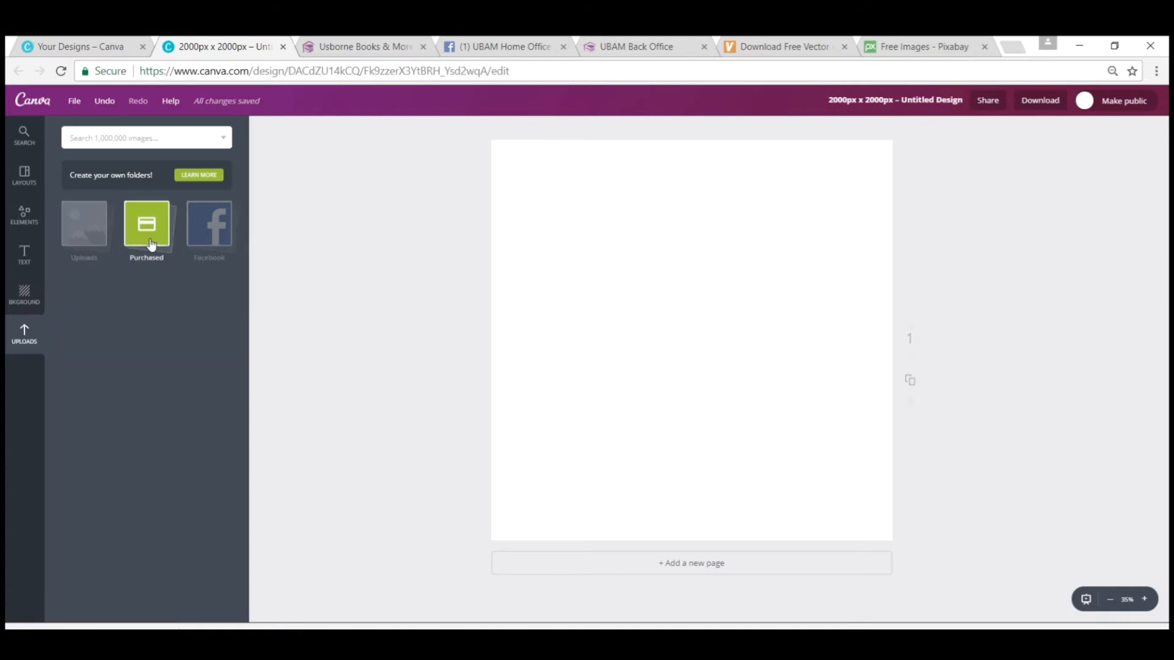
left_click(208, 235)
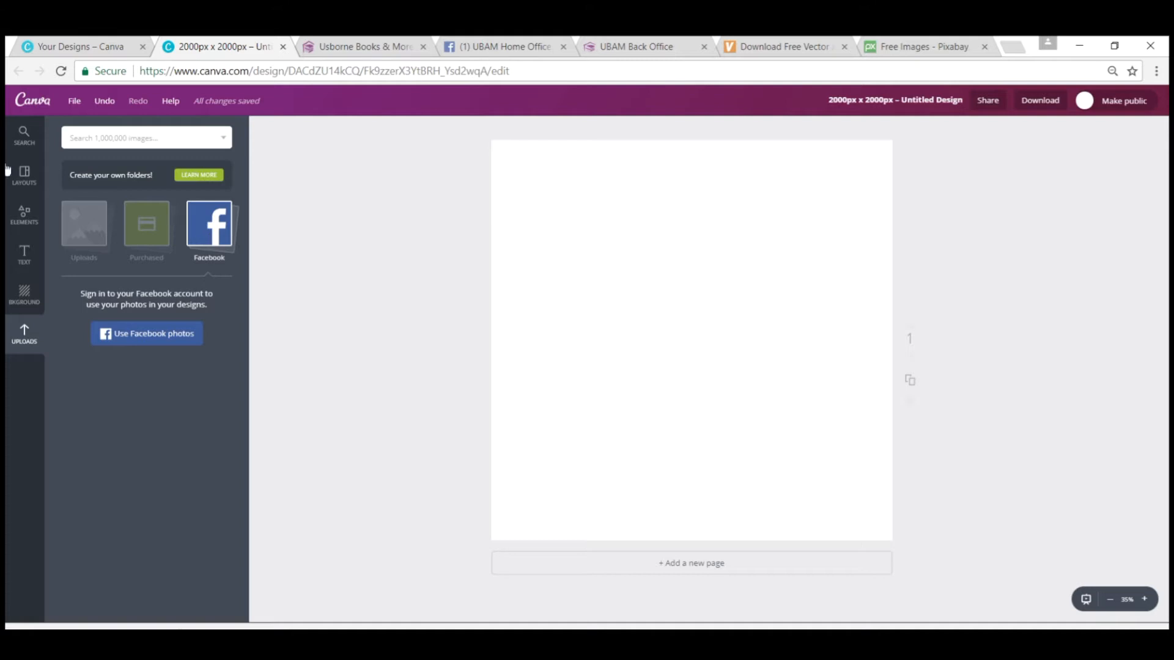
left_click(25, 174)
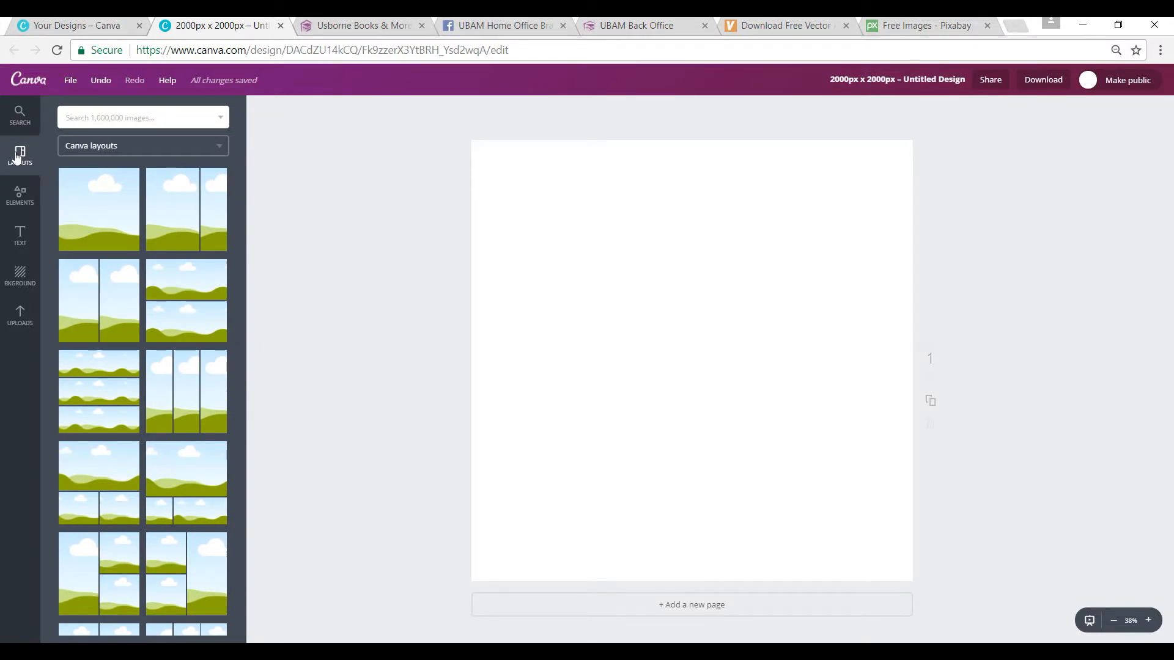
Step: Switch to the Usborne Books & More store and search it for "Space"
left_click(335, 28)
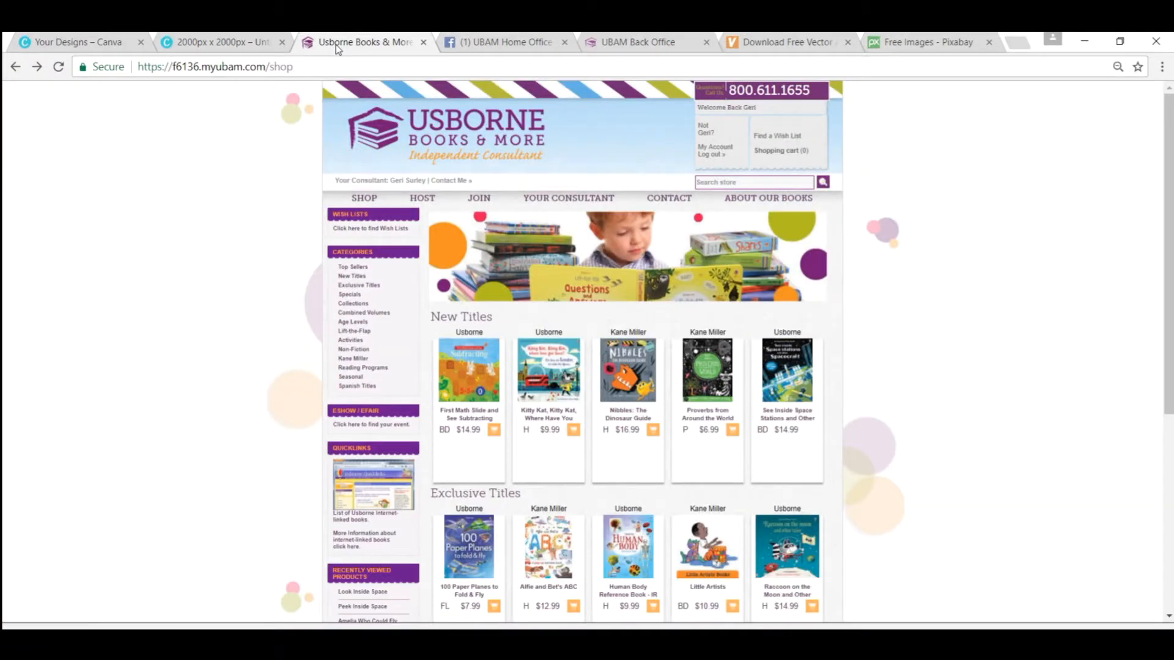
left_click(723, 183)
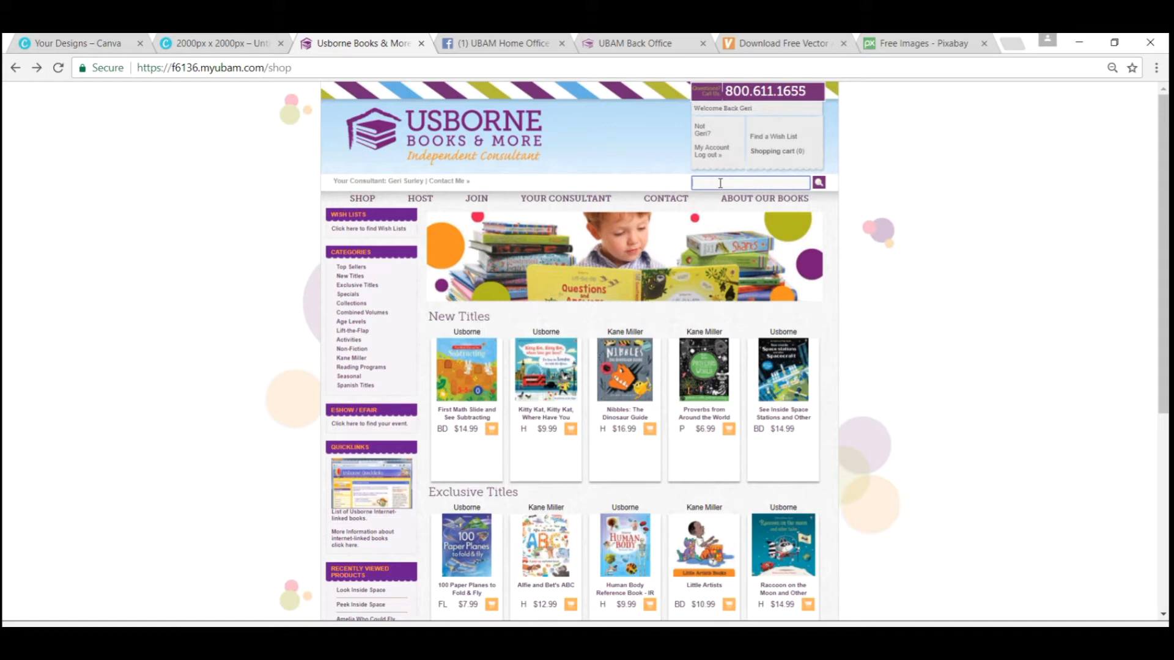
type("pace")
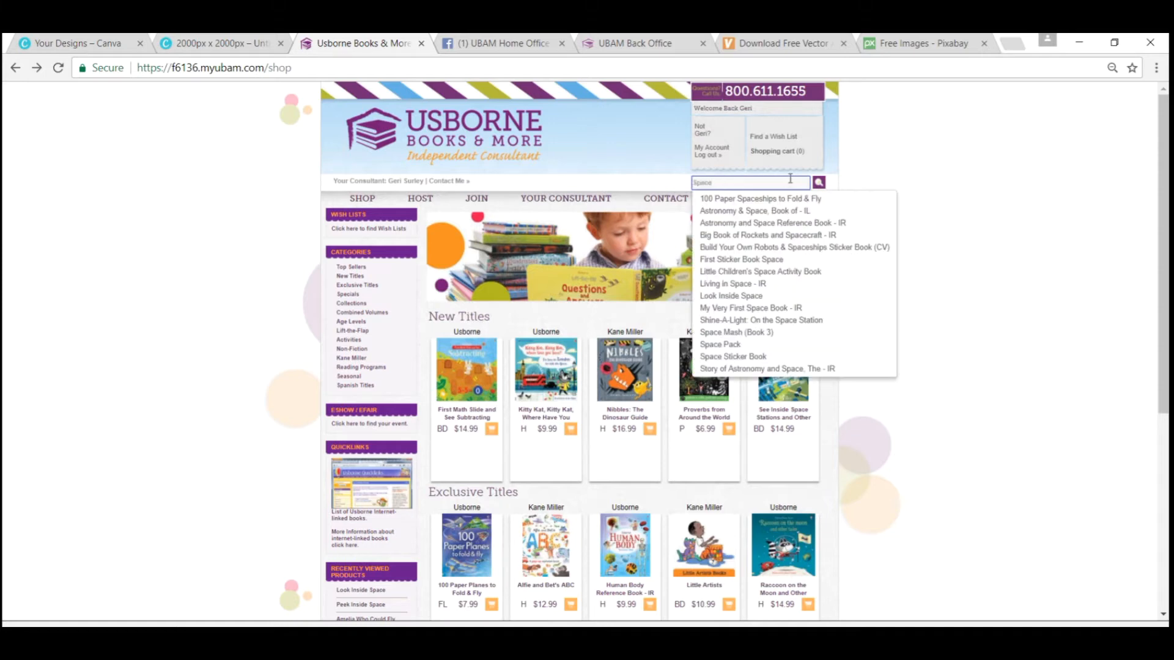
key("Return")
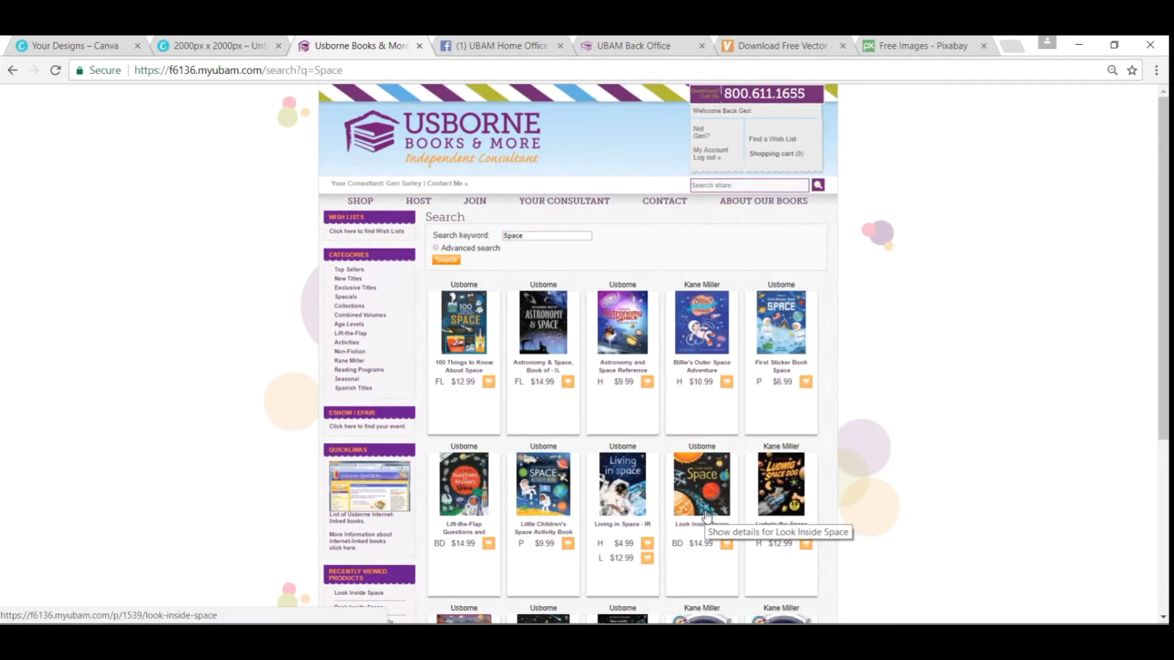
Step: Open the Look Inside Space product and view its cover image in a separate tab
left_click(703, 519)
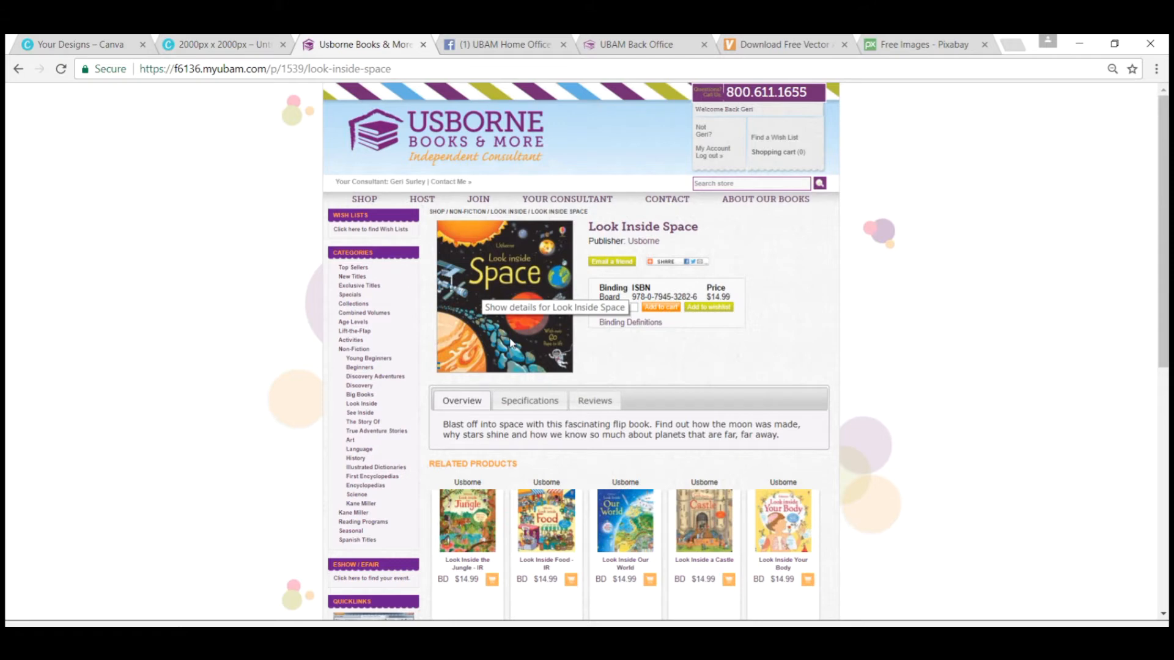
right_click(503, 319)
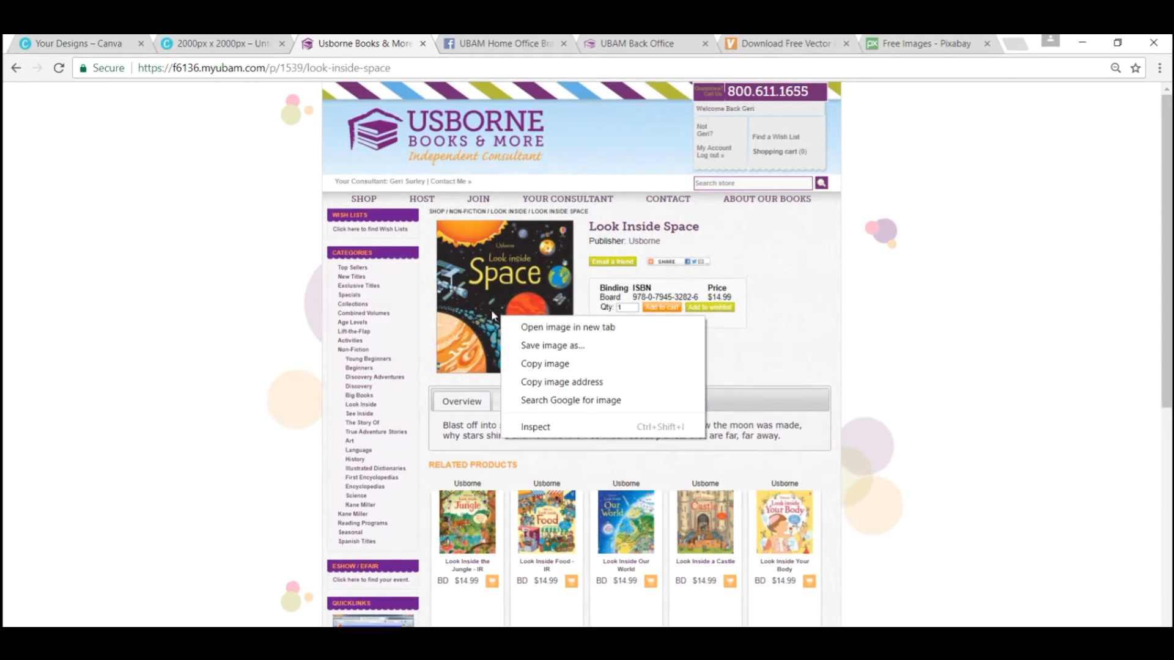
left_click(531, 330)
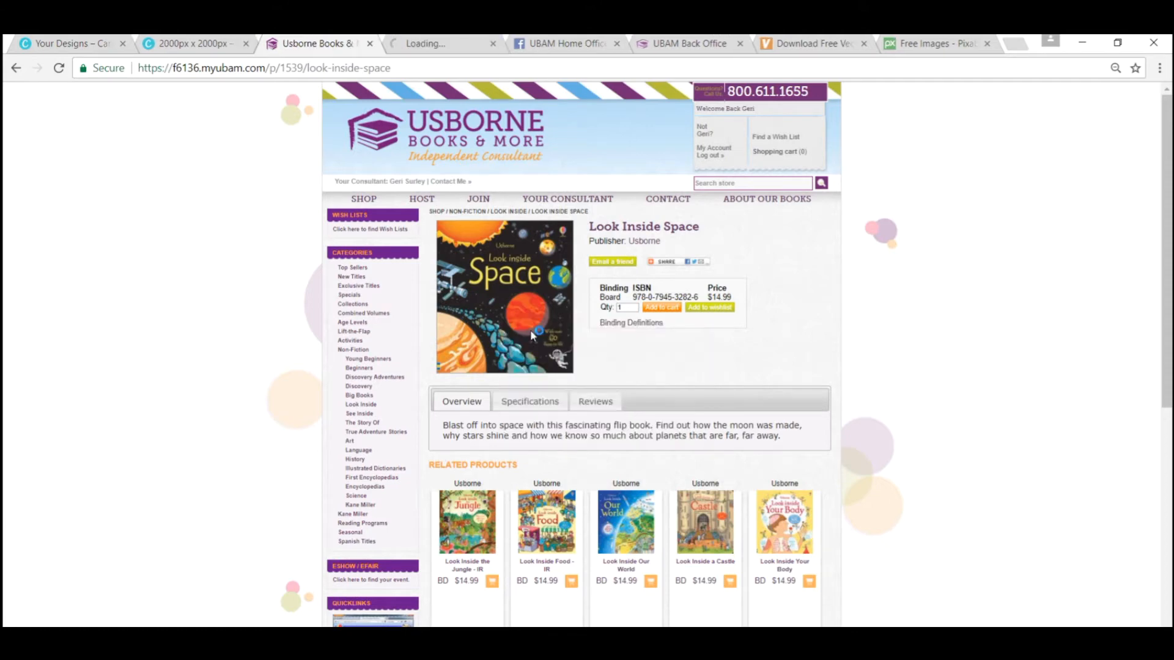
key("ctrl+Tab")
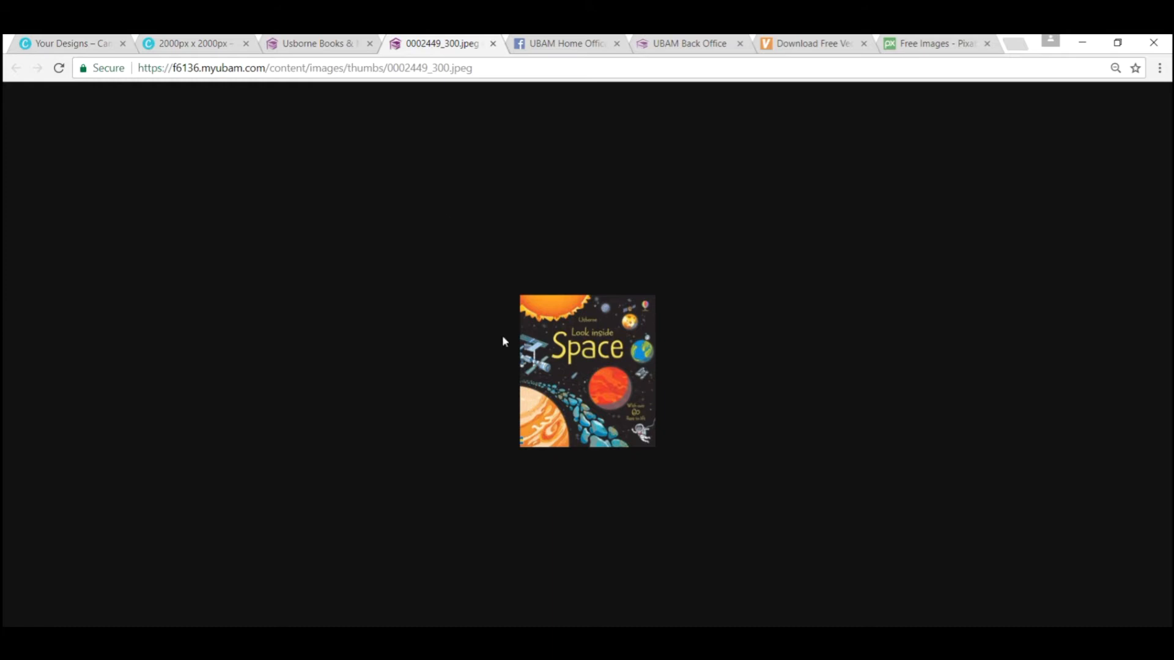
Step: Remove "_300" from the cover image's address to load the file 0002449.jpeg
left_click(450, 69)
left_click(450, 70)
key("BackSpace")
key("BackSpace")
key("BackSpace")
key("BackSpace")
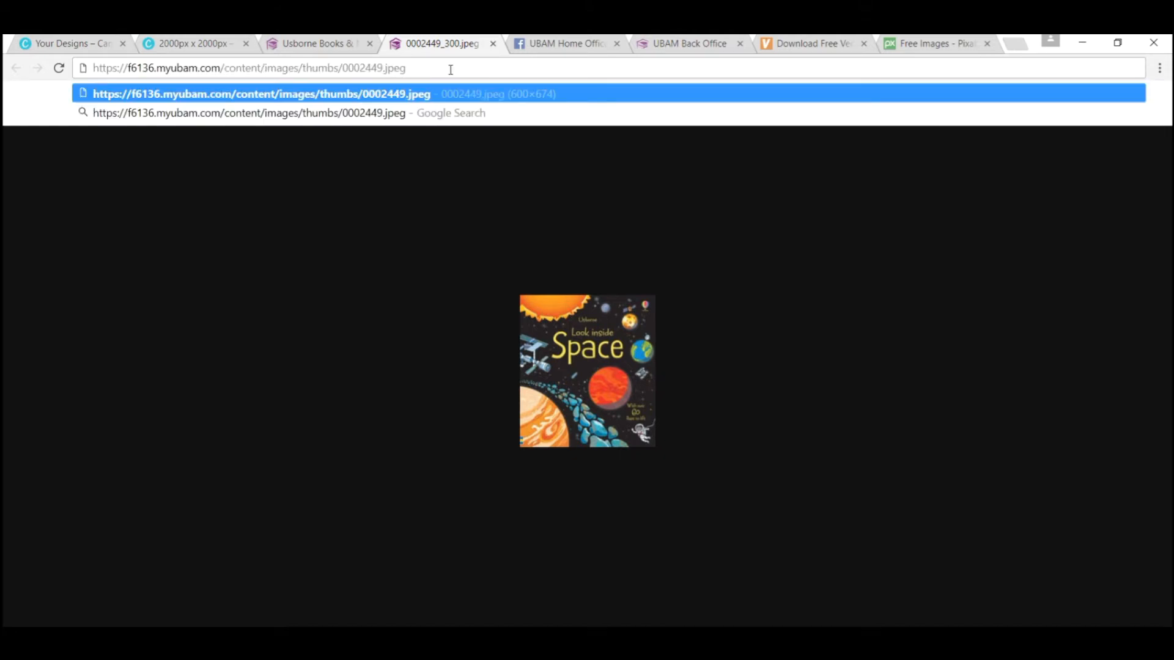
key("Return")
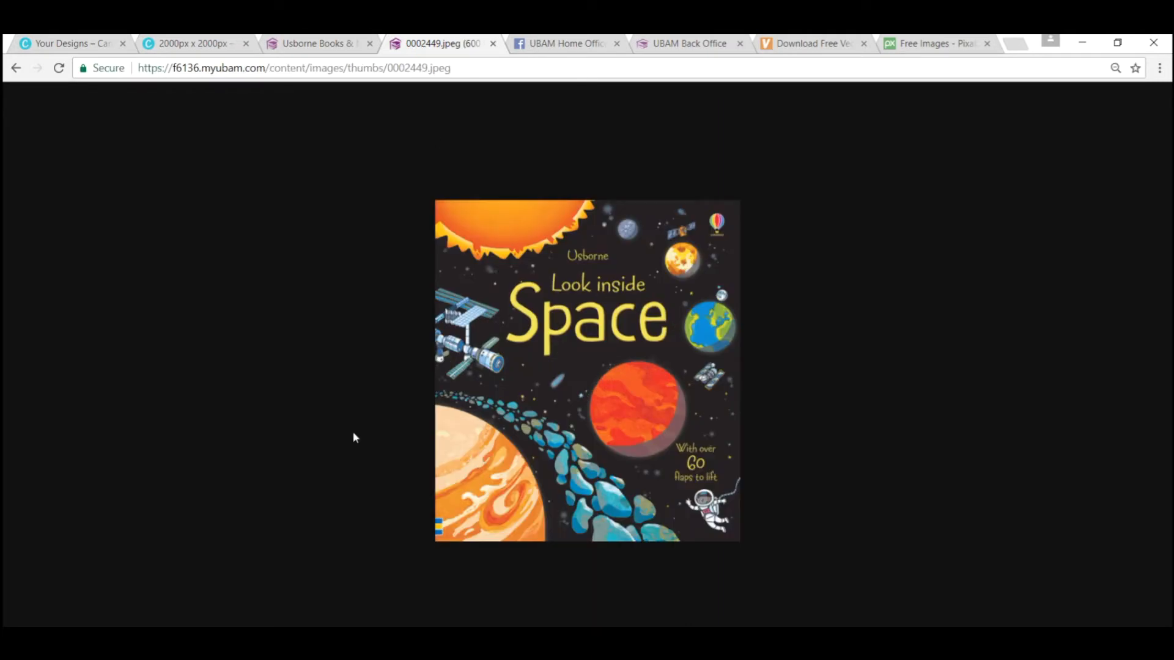
Step: Save the large cover image as "LI Space" in the Space folder and close the image's tab
right_click(544, 501)
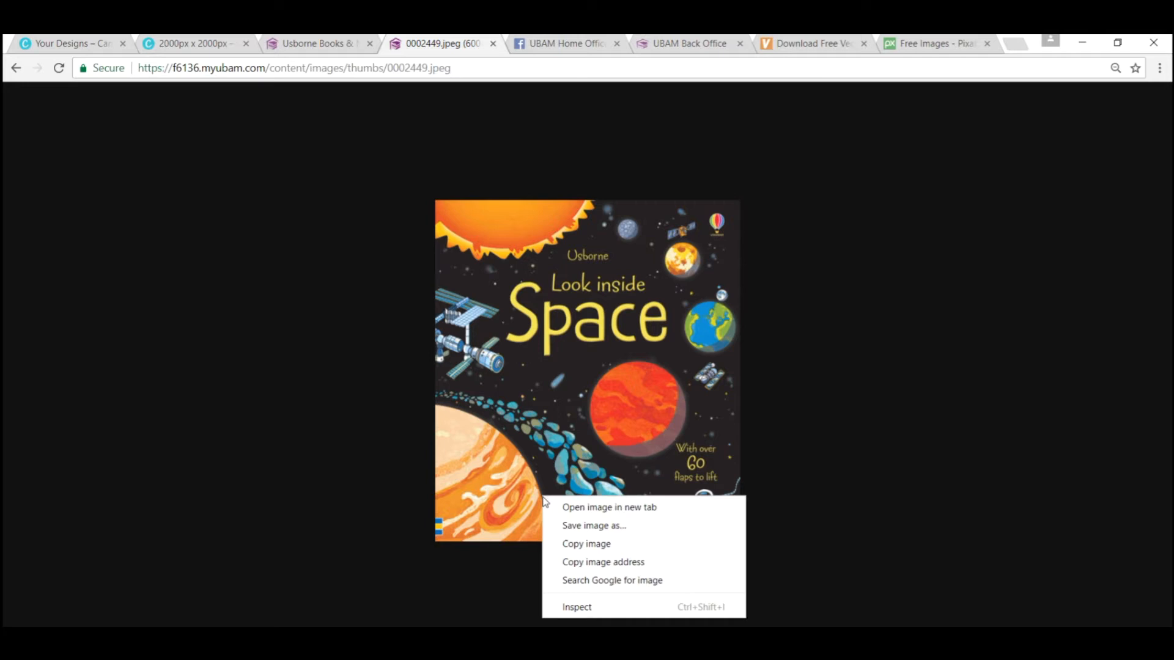
left_click(574, 526)
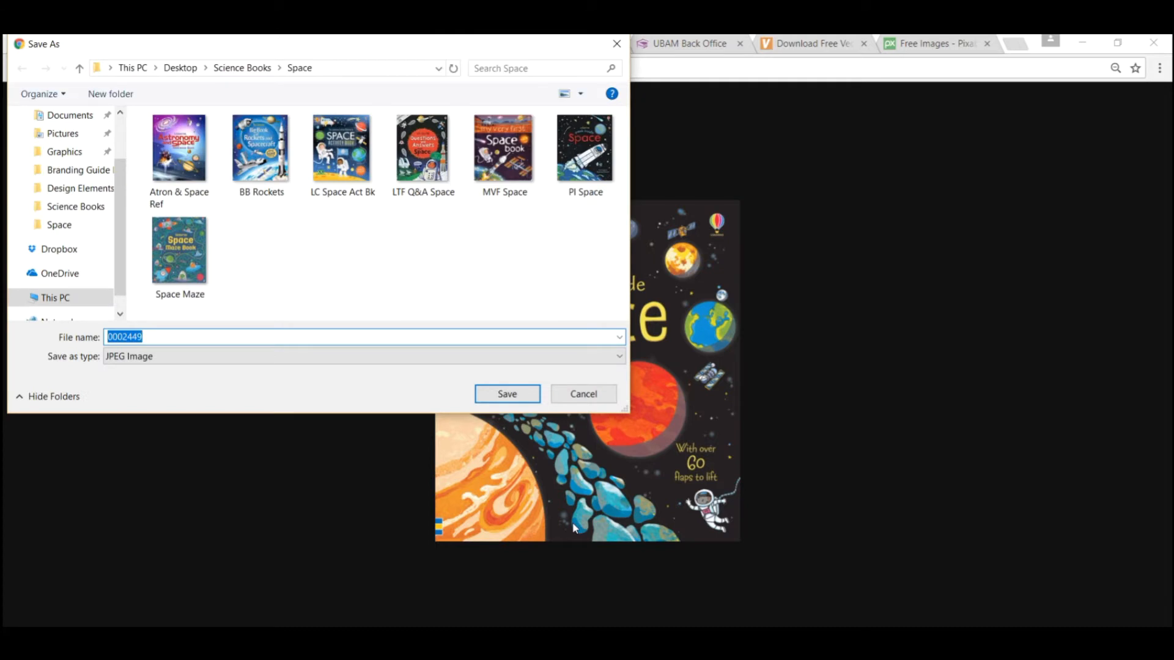
type("LI Space")
key("Return")
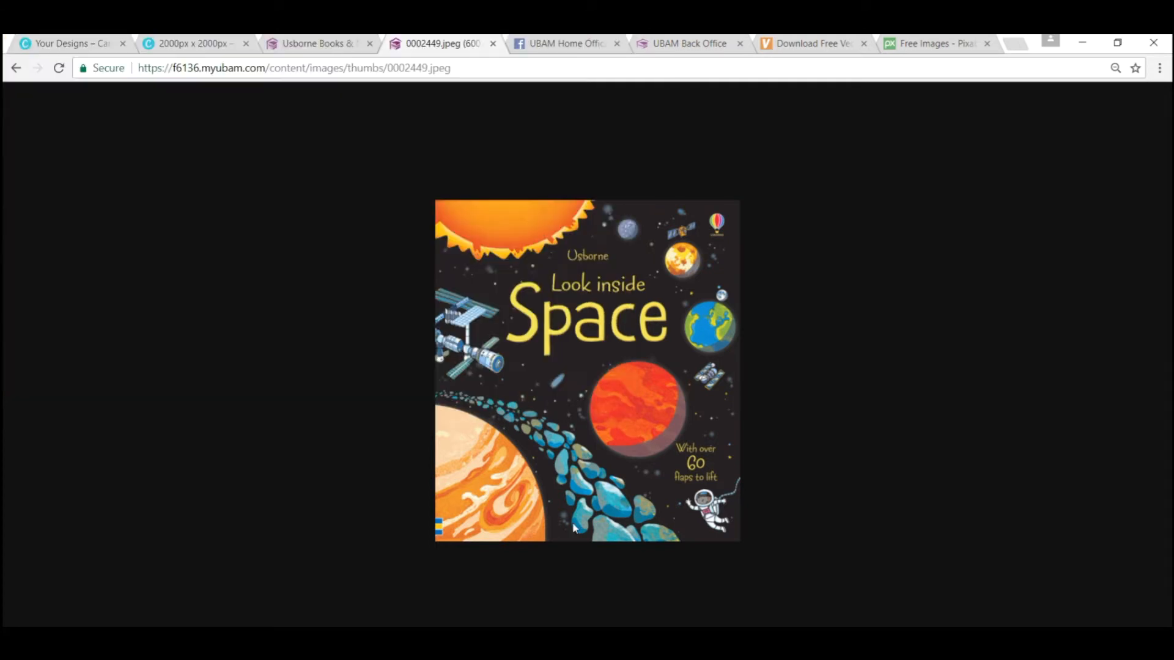
key("ctrl+w")
Step: Return to the Canva design and upload all eight book covers from the Space folder
left_click(212, 43)
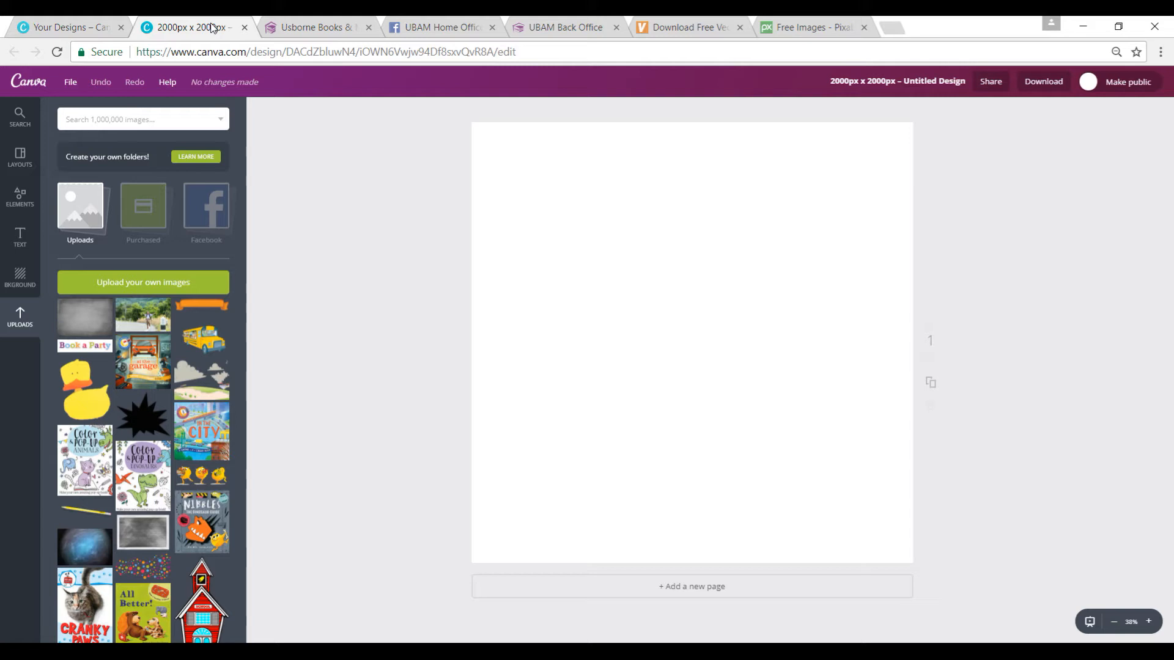
left_click(135, 284)
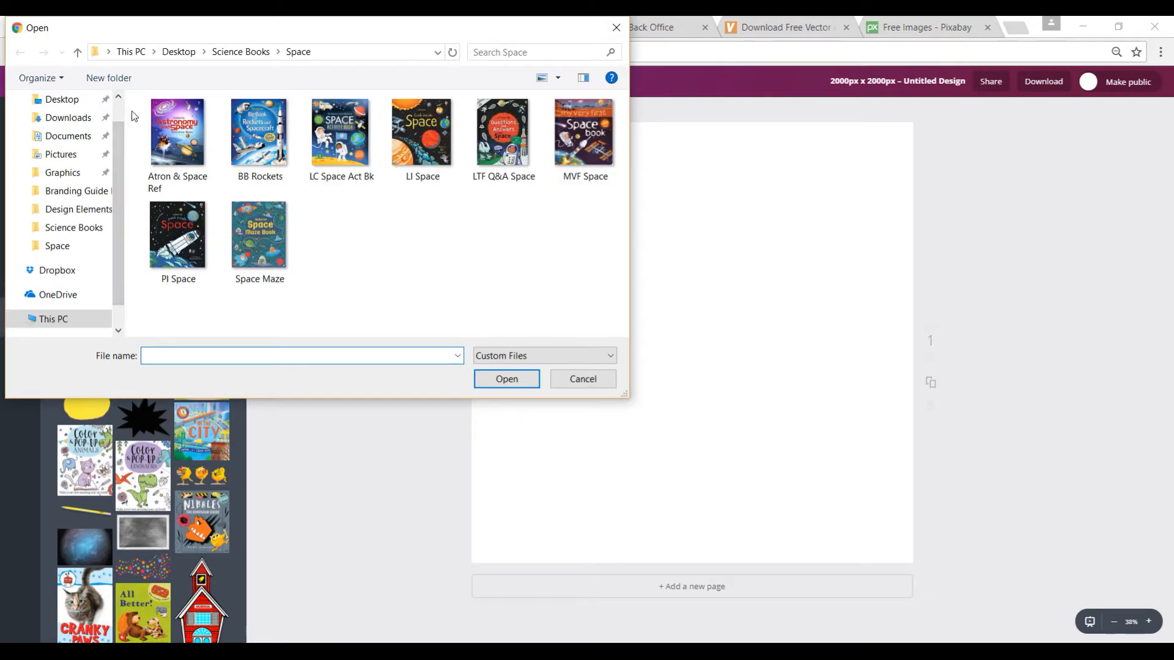
left_click_drag(131, 113, 628, 255)
left_click(506, 379)
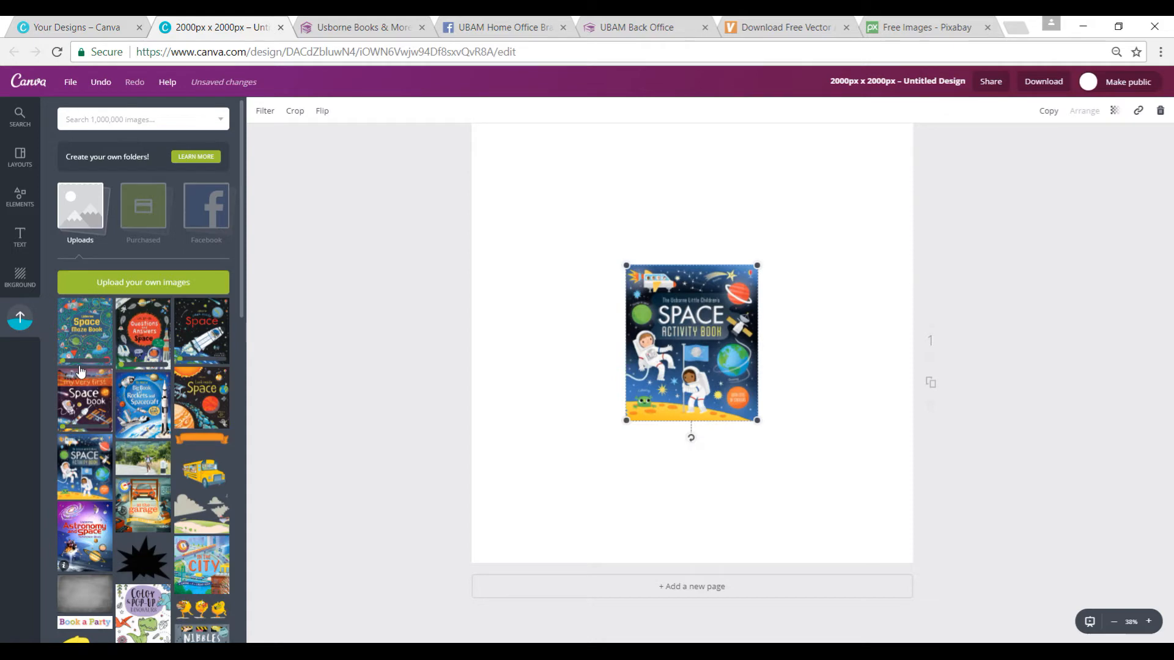
Step: Add the Big Book of Rockets, Look Inside Space, Questions and Answers about Space, and Space Maze Book covers to the page
left_click(150, 393)
left_click(198, 407)
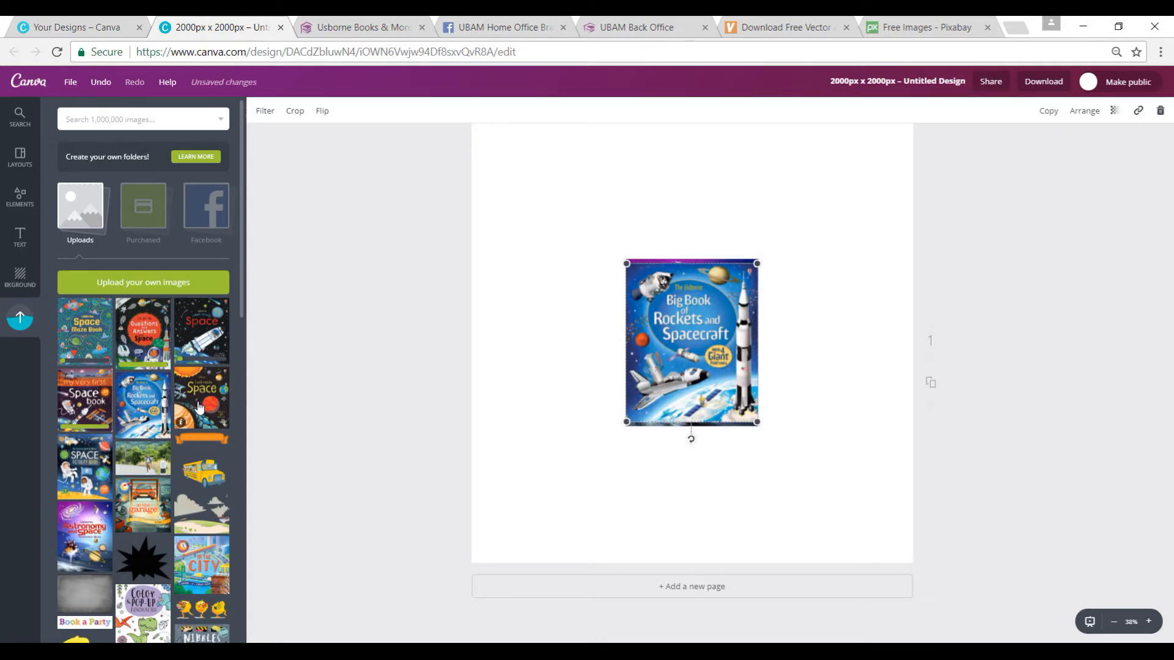
left_click(133, 333)
left_click(82, 334)
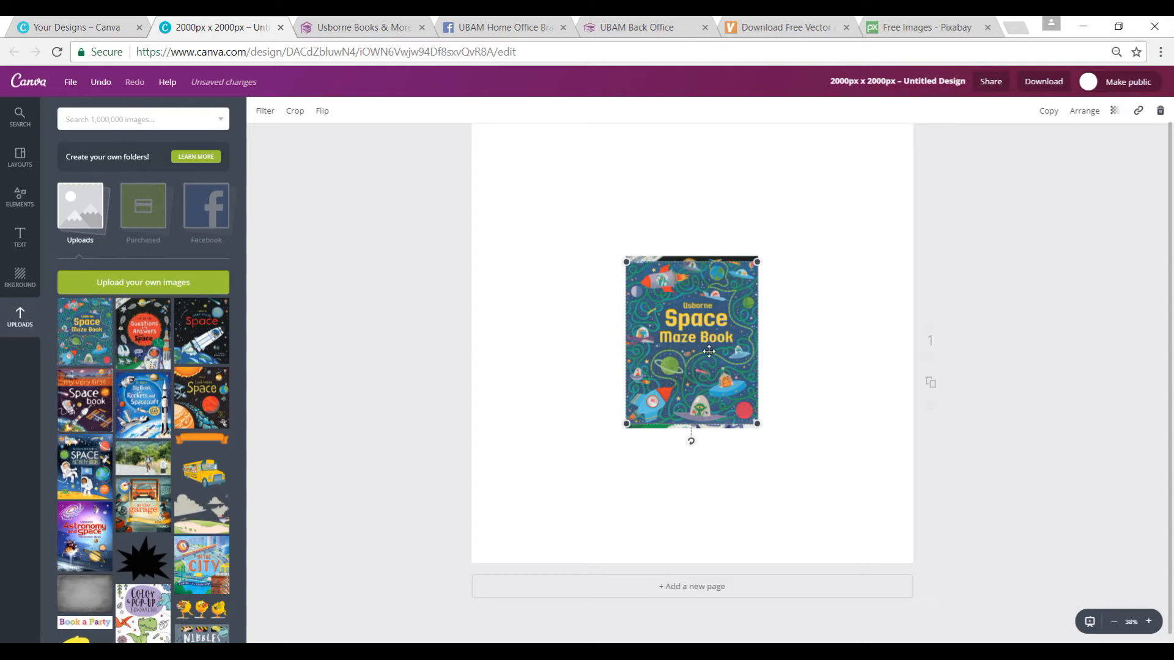
Step: Move the Space Maze Book cover to the page's upper-left area and shrink it to about half size
left_click_drag(709, 351, 590, 263)
left_click(602, 294)
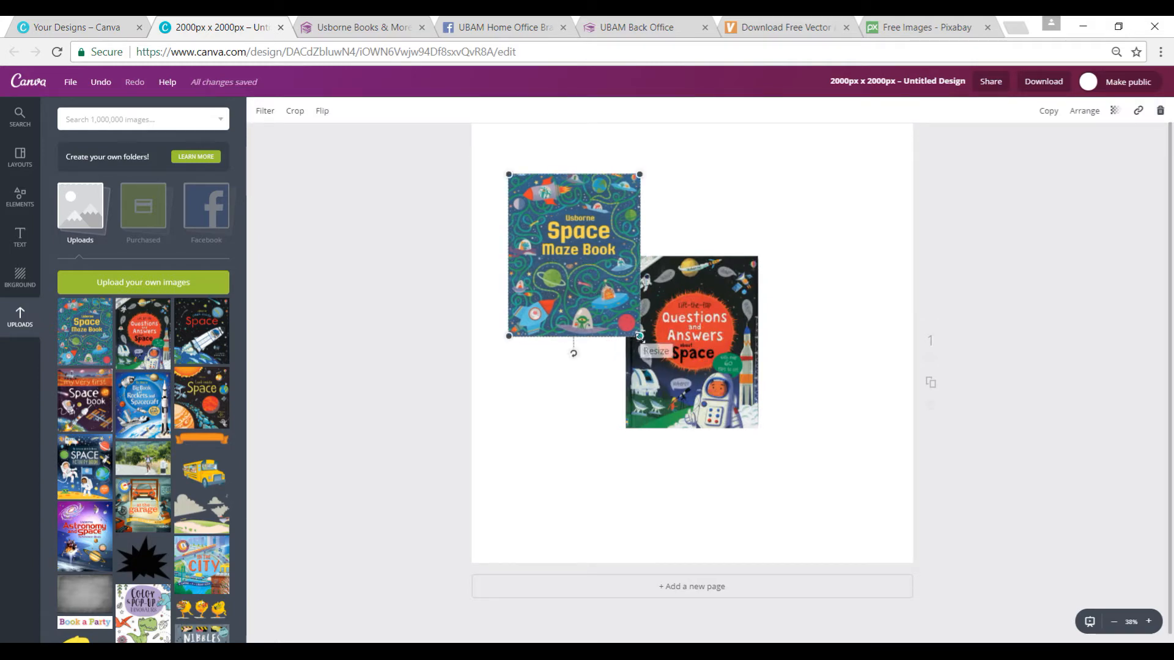
left_click_drag(640, 335, 572, 255)
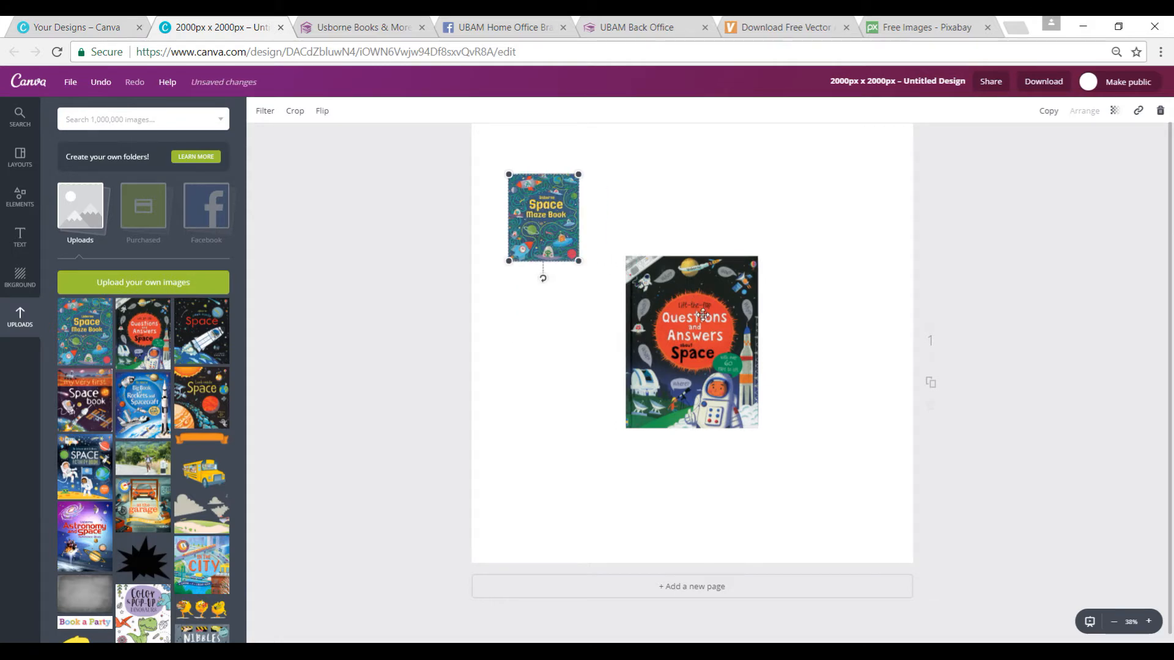
Step: Shrink the Questions and Answers about Space cover to about half size and place it just right of the Space Maze Book
left_click(703, 315)
left_click_drag(626, 428, 686, 351)
left_click_drag(728, 301, 640, 214)
left_click(655, 224)
left_click_drag(670, 171, 666, 175)
Step: Shrink the Look Inside Space cover to under half size and place it below the Space Maze Book
left_click(677, 323)
left_click_drag(626, 268, 712, 353)
left_click_drag(731, 374, 540, 348)
Step: Shrink the Big Book of Rockets and Spacecraft cover and place it in the upper row, right of Questions and Answers
left_click(691, 324)
left_click_drag(758, 260, 707, 329)
left_click_drag(679, 396, 753, 234)
left_click_drag(699, 164, 712, 178)
Step: Shrink the Astronomy and Space cover and place it at the right end of the page's upper row
left_click(697, 324)
left_click_drag(758, 259, 685, 350)
left_click_drag(655, 388, 830, 227)
Step: Shrink the Space Activity Book cover and place it right of Look Inside Space in the second row
left_click(697, 322)
left_click_drag(758, 265, 688, 340)
left_click_drag(655, 422, 610, 402)
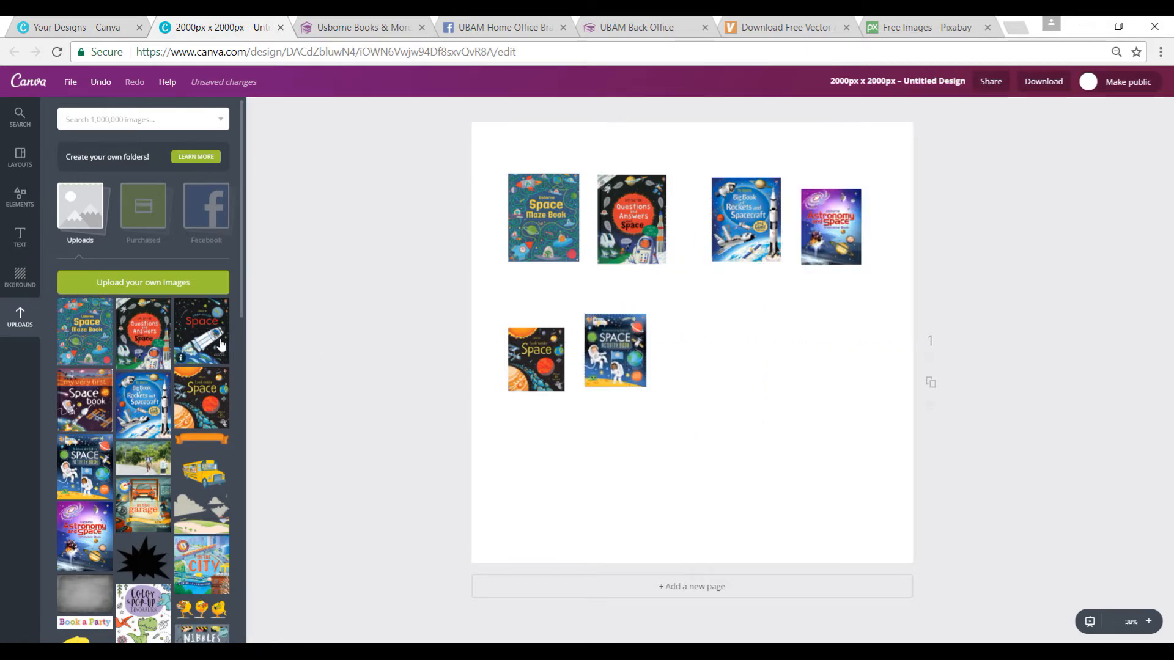
Step: Add the My Very First Space Book cover, shrink it and place it right of the Space Activity Book
left_click(85, 401)
left_click(703, 324)
left_click_drag(758, 264, 712, 321)
left_click_drag(668, 379, 734, 368)
scroll(137, 420, "down", 1)
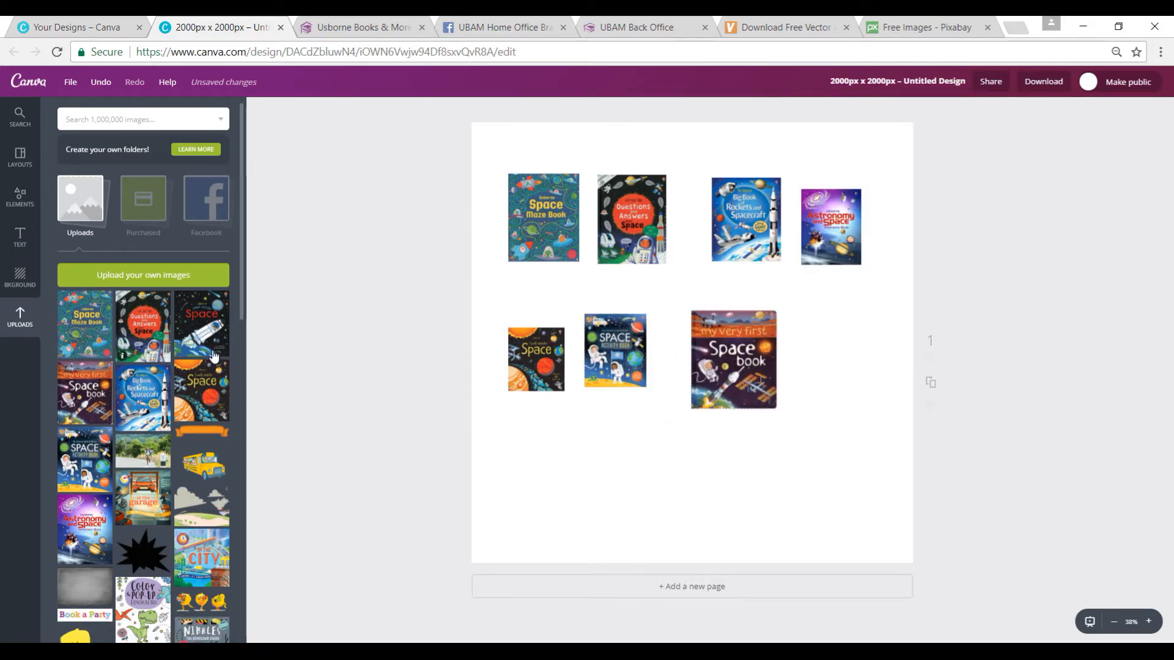
Step: Add the black Space cover with the rocket, shrink it and place it right of My Very First Space Book
left_click(213, 346)
left_click_drag(758, 262, 713, 314)
left_click_drag(669, 367, 837, 358)
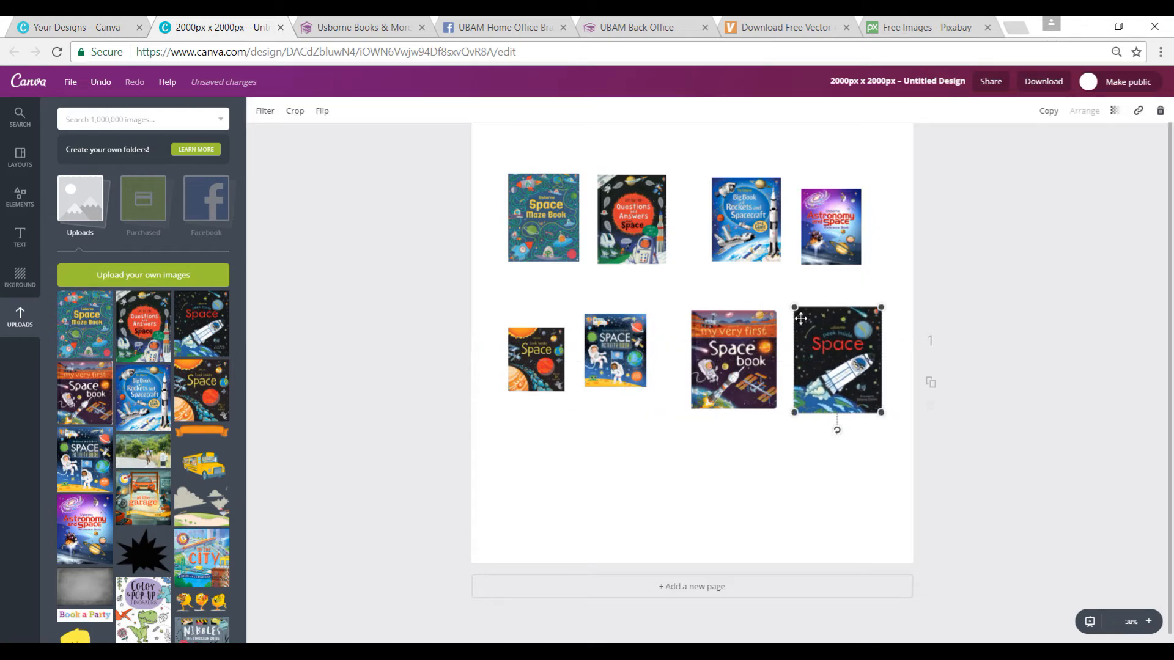
left_click_drag(796, 304, 800, 312)
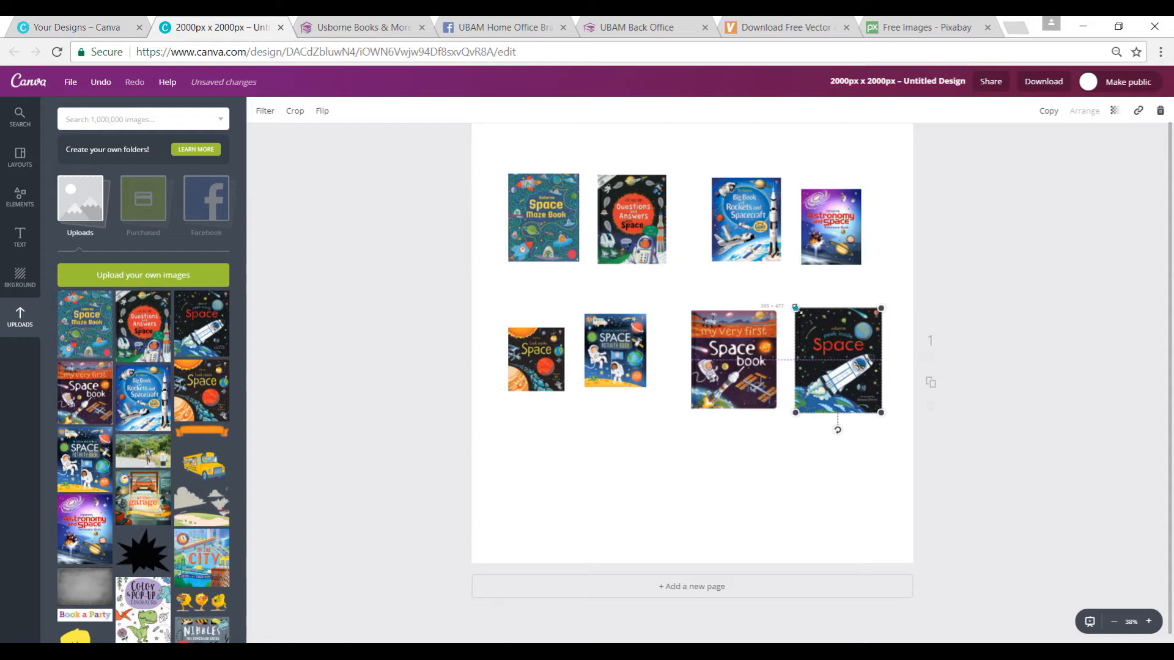
left_click_drag(796, 308, 803, 317)
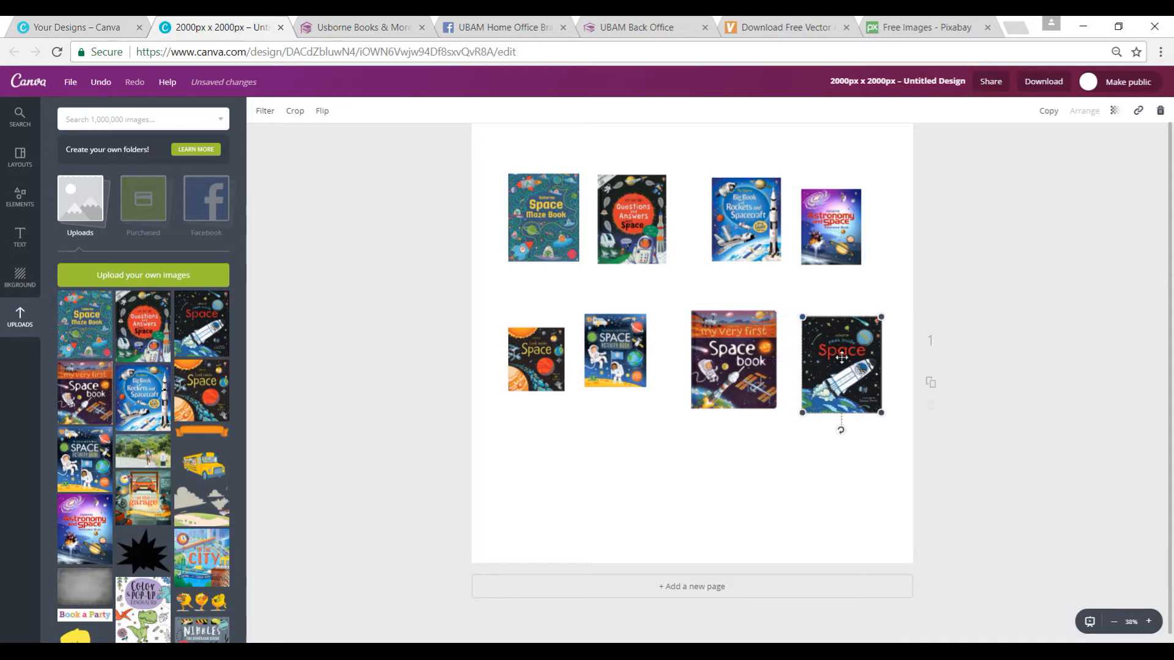
left_click_drag(839, 344, 842, 359)
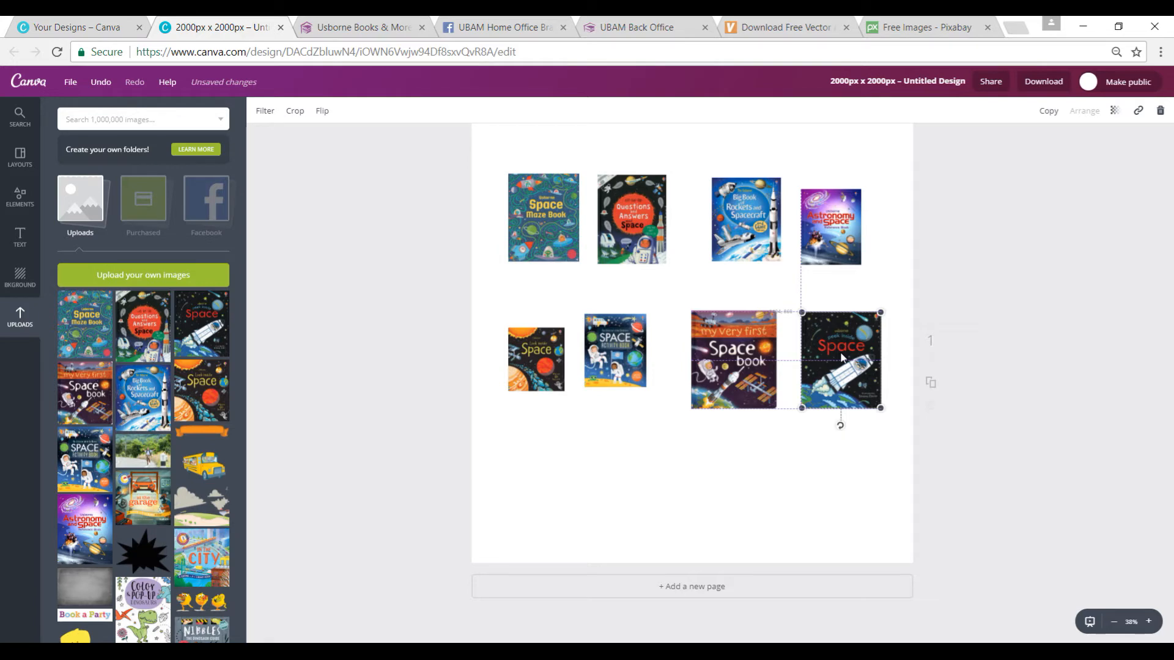
left_click(840, 354)
mouse_move(841, 351)
left_mouse_down()
mouse_move(845, 340)
mouse_move(839, 351)
left_mouse_up()
Step: Enlarge the smaller covers to match the others and reposition them into two evenly sized rows of four
left_click(631, 367)
left_click_drag(645, 382, 663, 400)
left_click_drag(636, 372, 635, 369)
left_click_drag(636, 370, 643, 370)
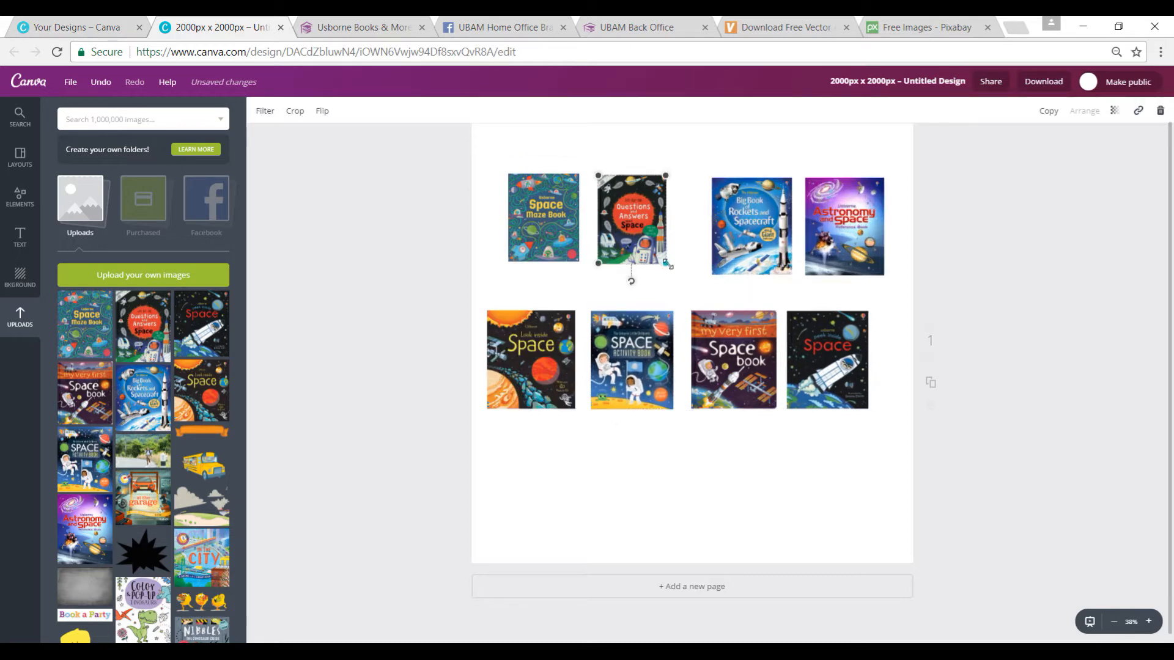
left_click_drag(667, 264, 671, 272)
left_click_drag(666, 254, 671, 256)
left_click_drag(551, 224, 558, 217)
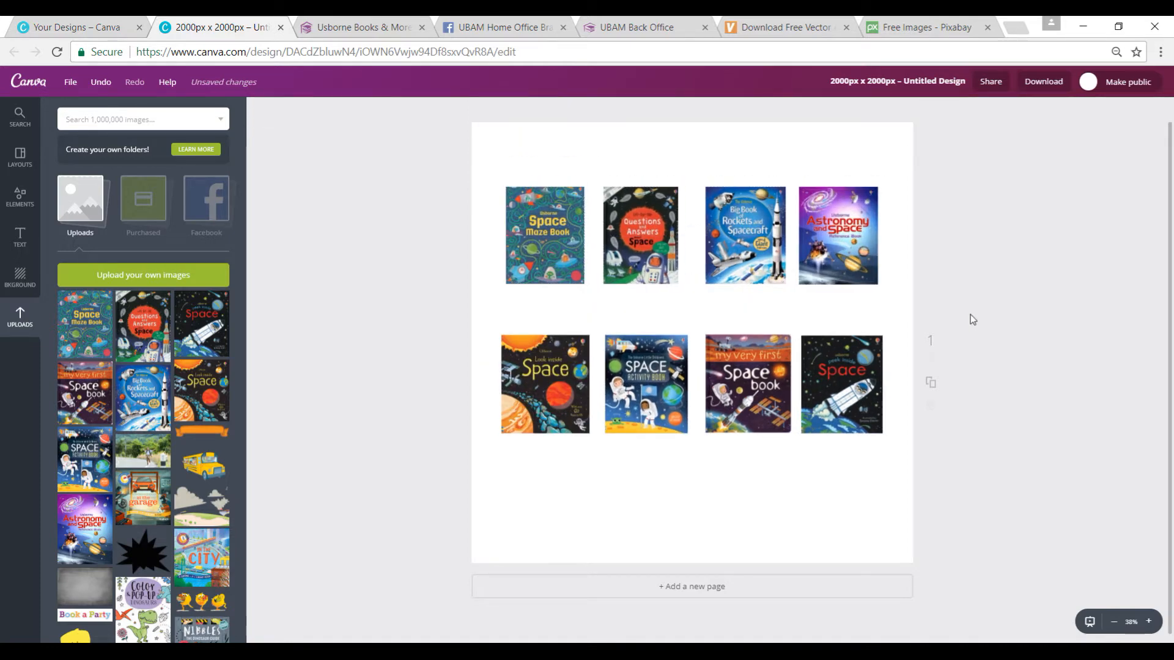
Step: Tilt each of the eight book covers slightly, alternating the direction along both rows
left_click(824, 240)
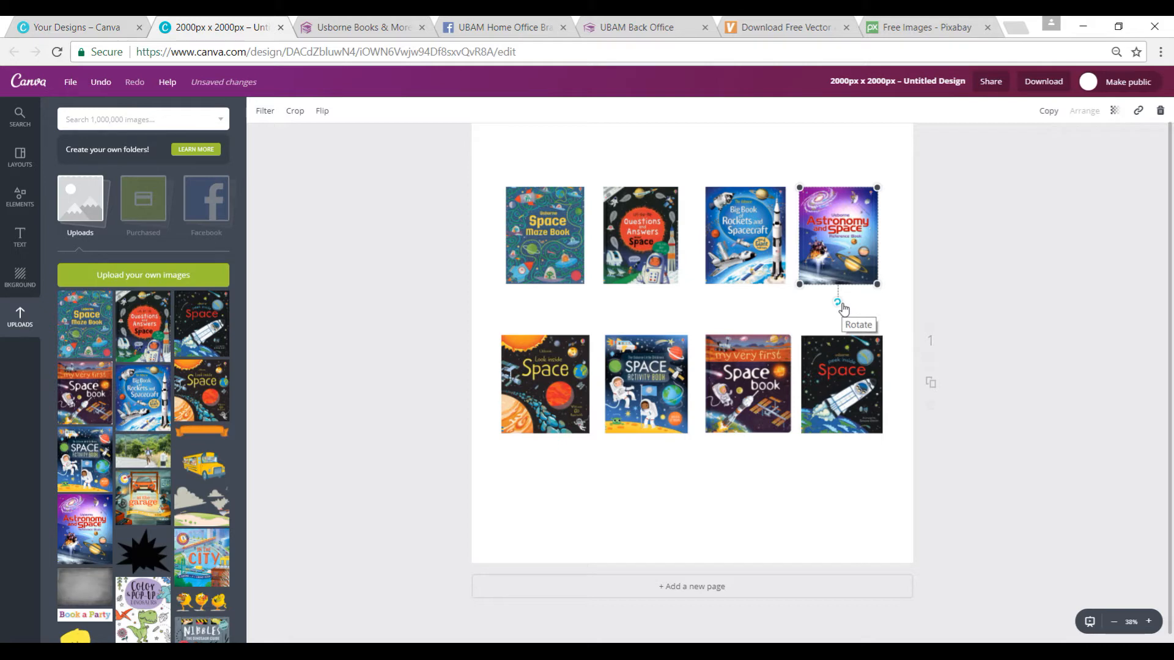
left_click_drag(842, 305, 838, 309)
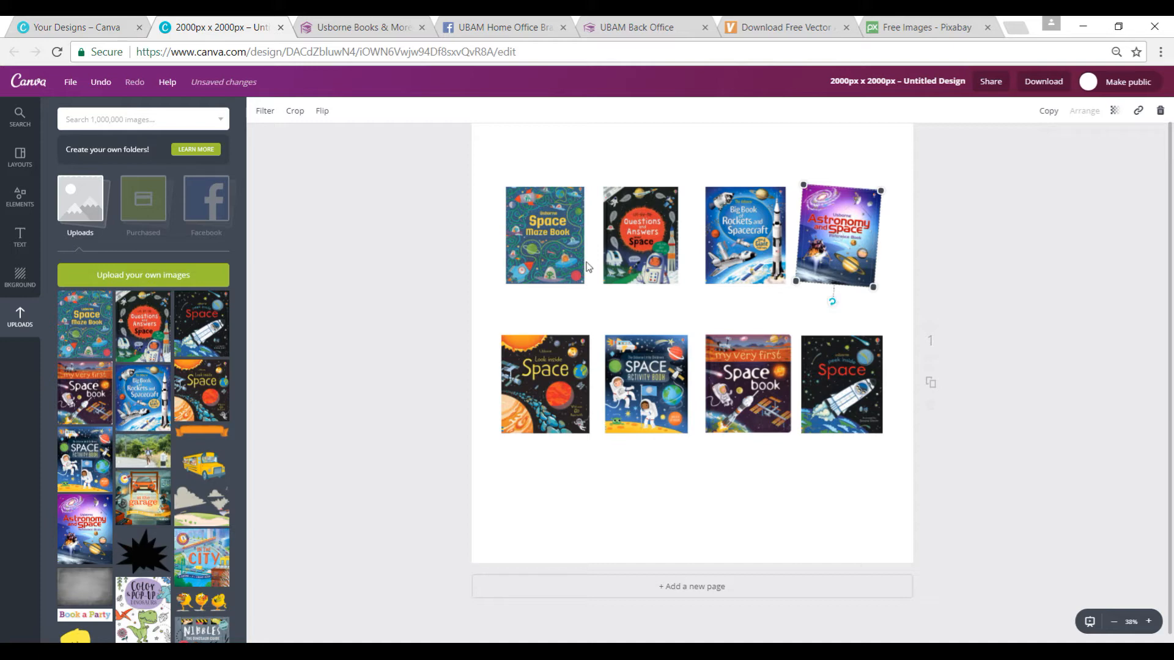
left_click(635, 260)
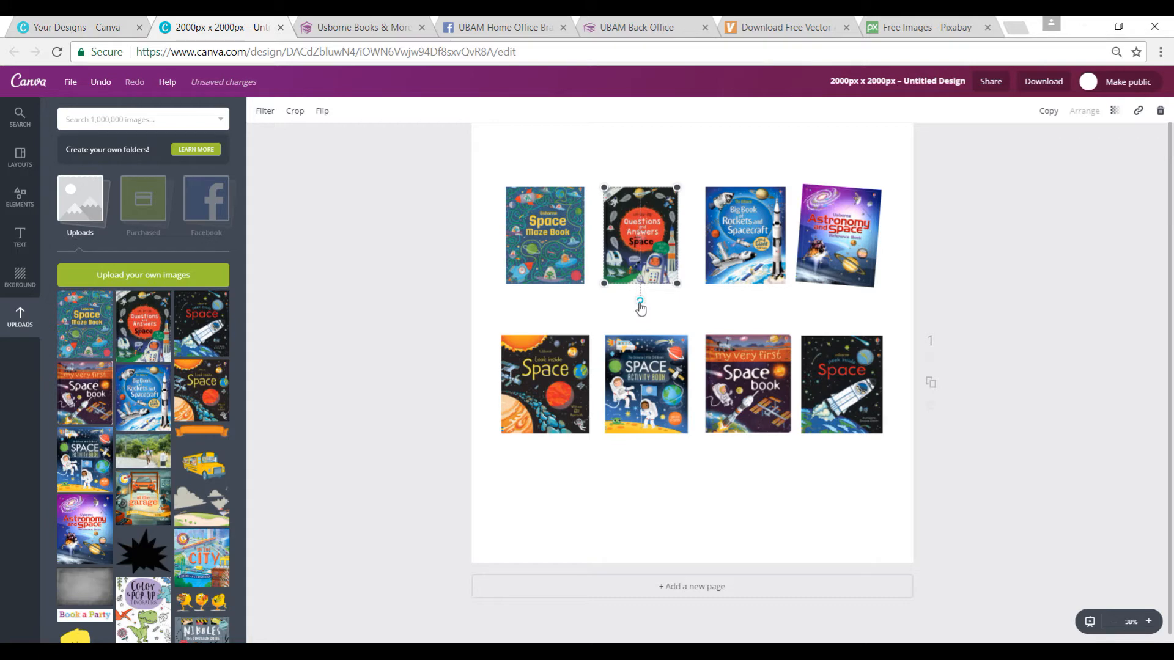
left_click_drag(640, 304, 634, 301)
left_click(762, 246)
left_click_drag(747, 301, 754, 301)
left_click(548, 248)
left_click_drag(546, 301, 553, 302)
left_click(550, 389)
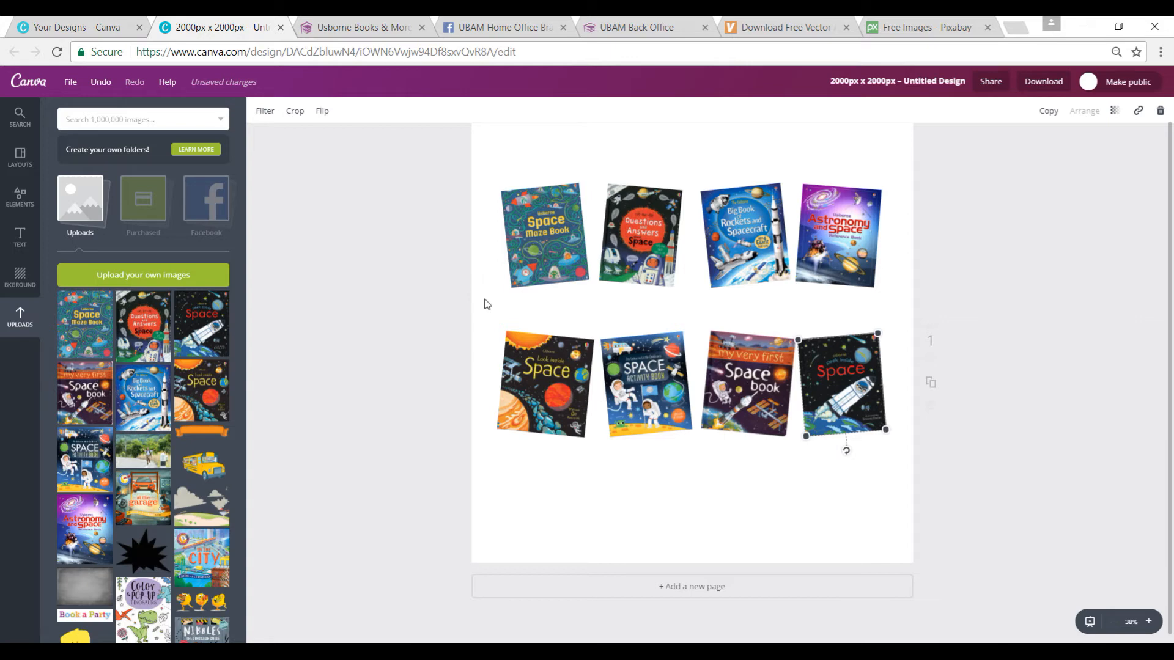
Step: Group the four covers of the upper row, align them to the middle and space them evenly horizontally
left_click_drag(486, 304, 887, 258)
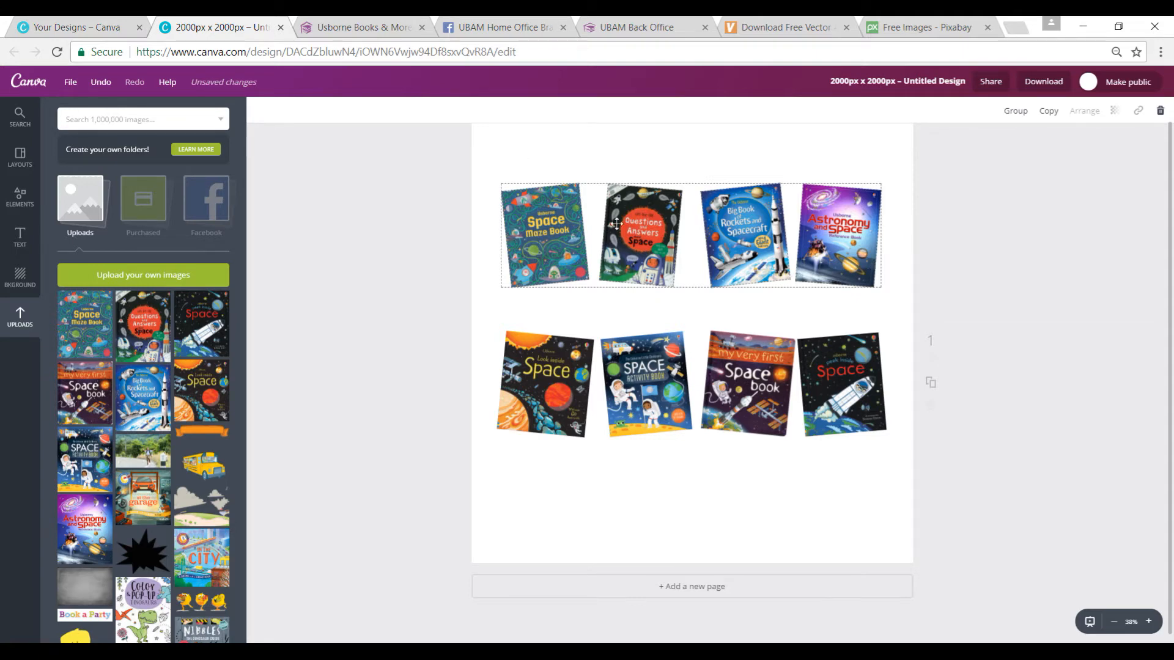
left_click(1015, 112)
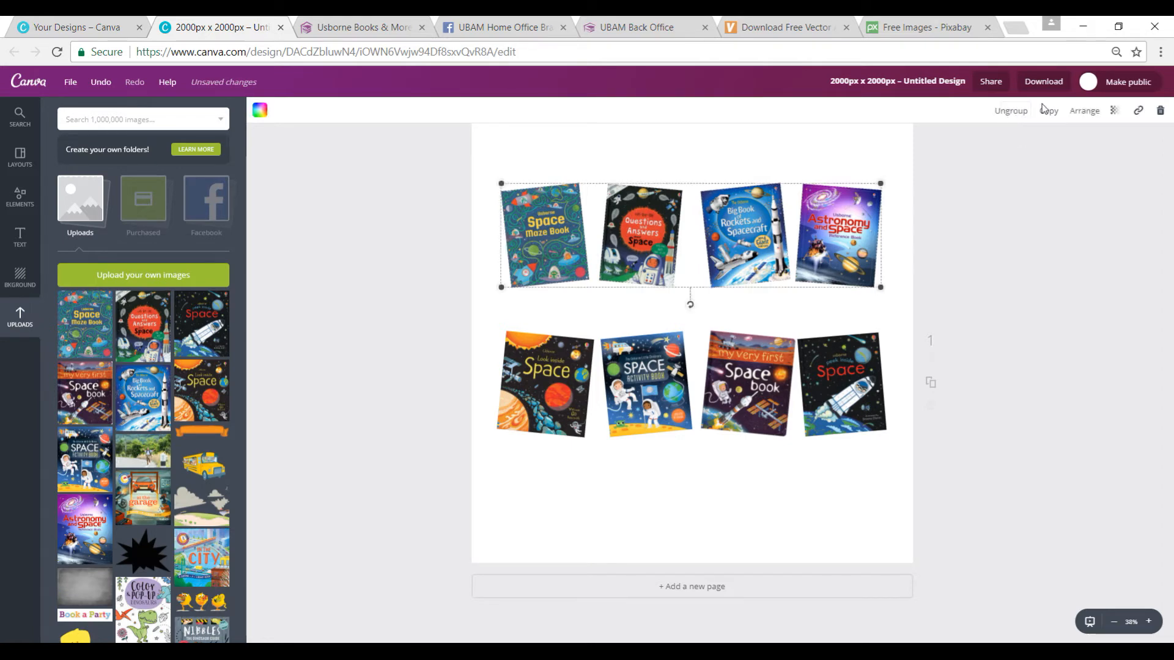
left_click(1092, 119)
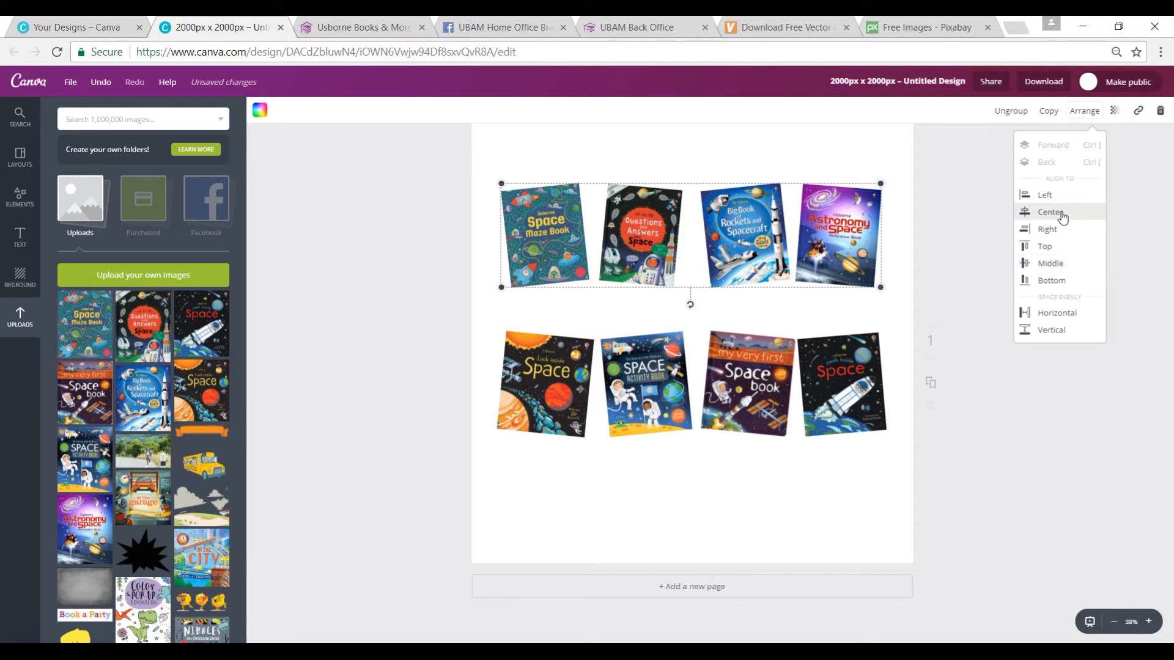
left_click(1052, 272)
left_click(1052, 274)
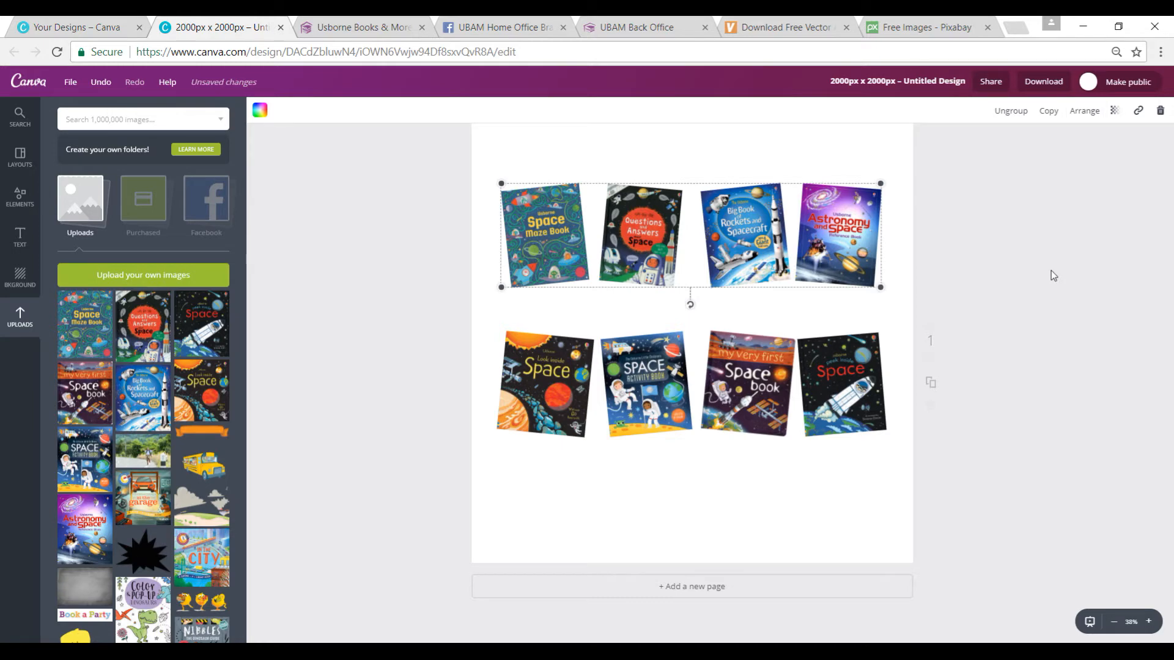
left_click(1087, 119)
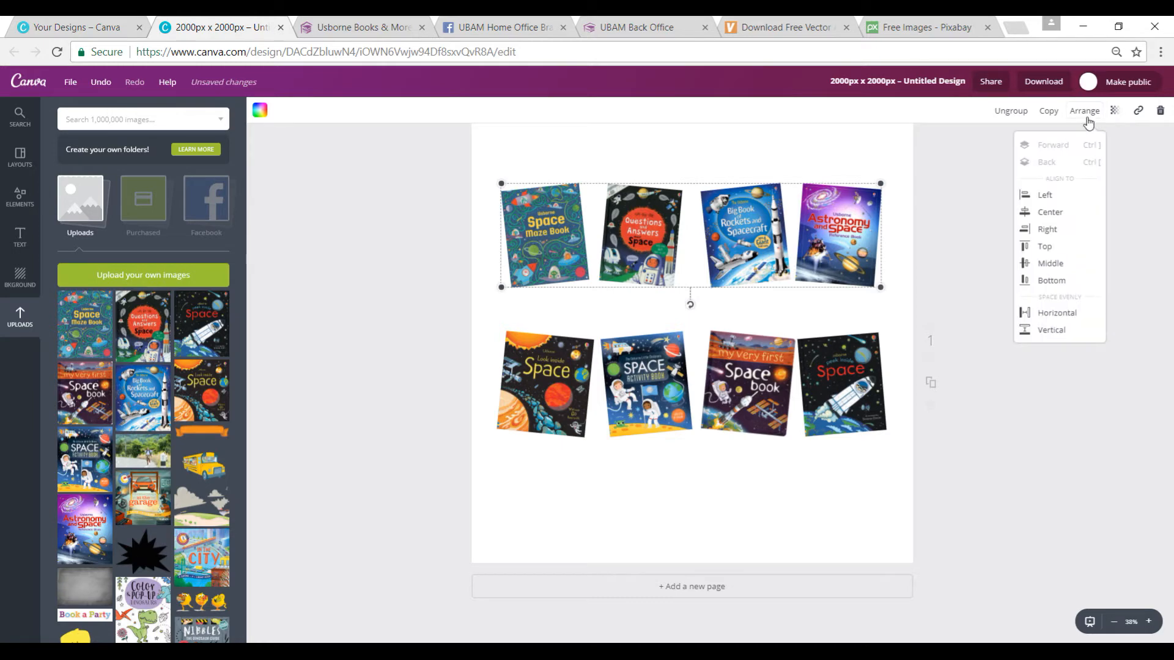
left_click(1050, 315)
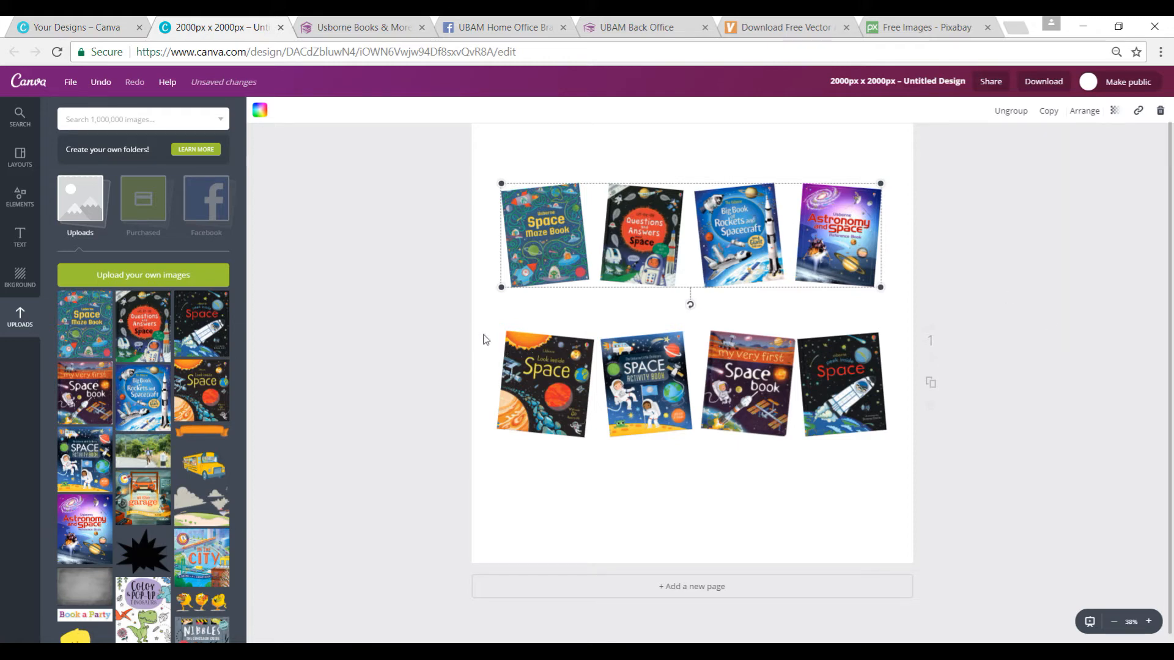
Step: Group the four covers of the lower row, align them to the middle and space them evenly horizontally
left_click_drag(482, 319, 892, 366)
left_click(1019, 113)
left_click(1085, 110)
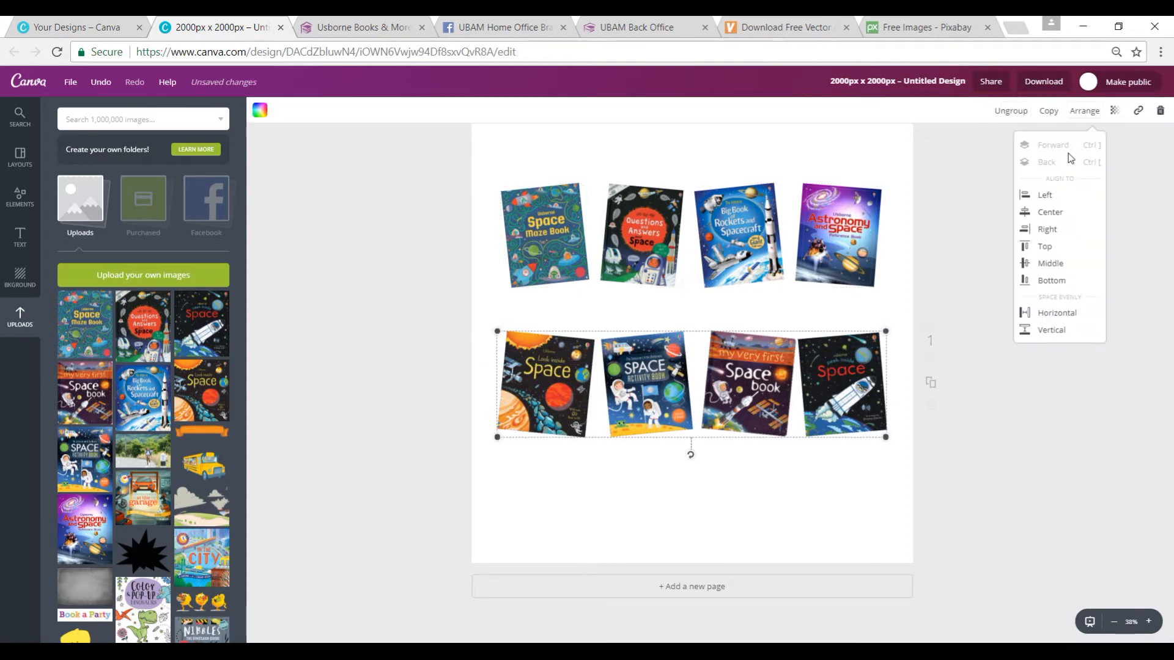
left_click(1051, 265)
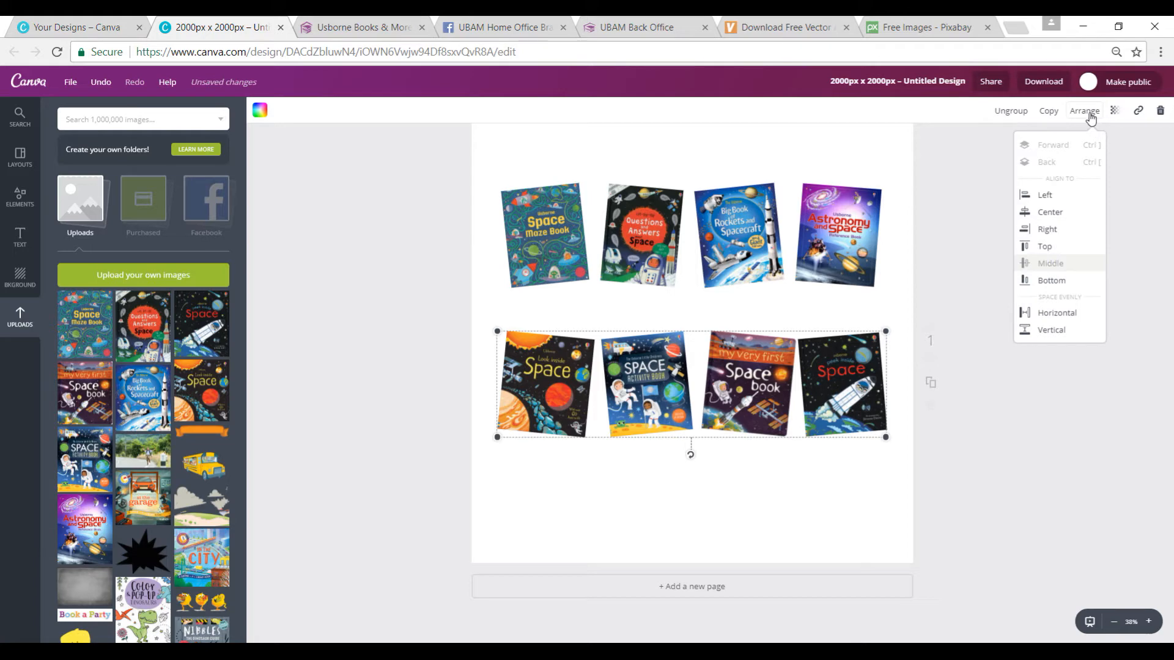
left_click(1086, 111)
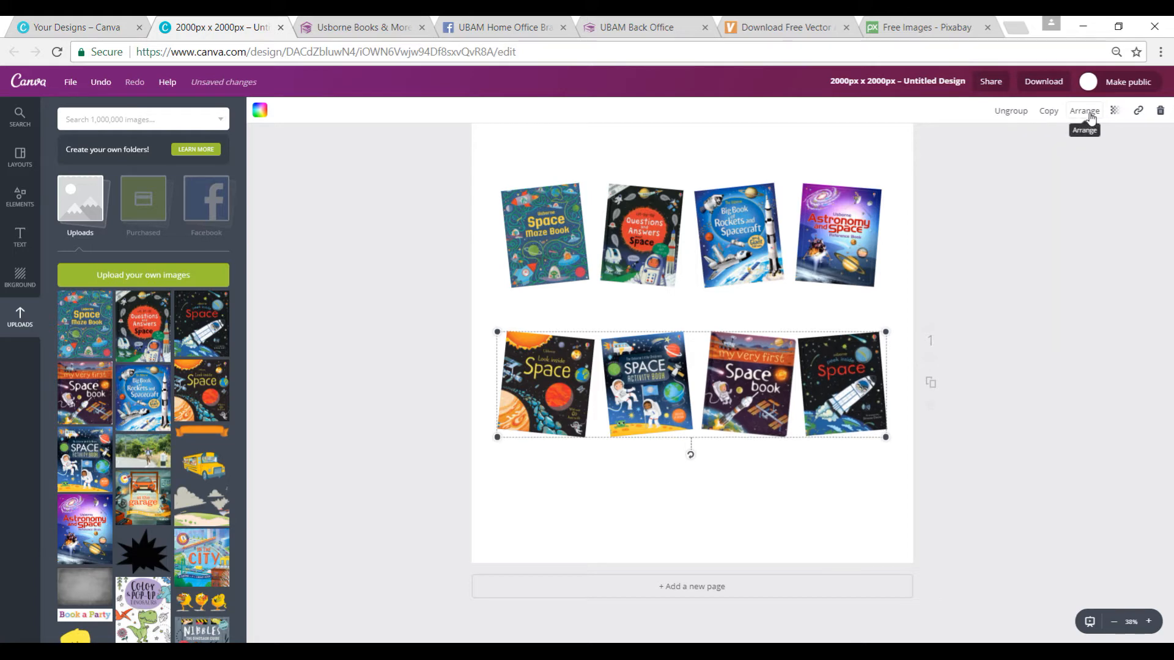
left_click(1089, 113)
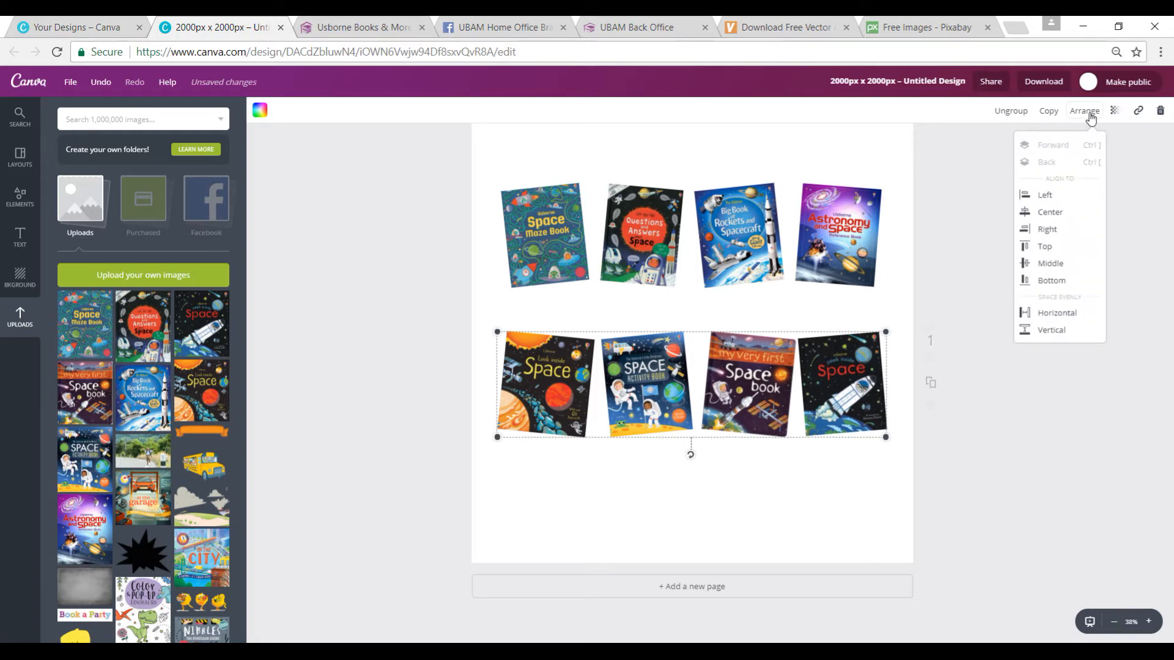
left_click(1050, 318)
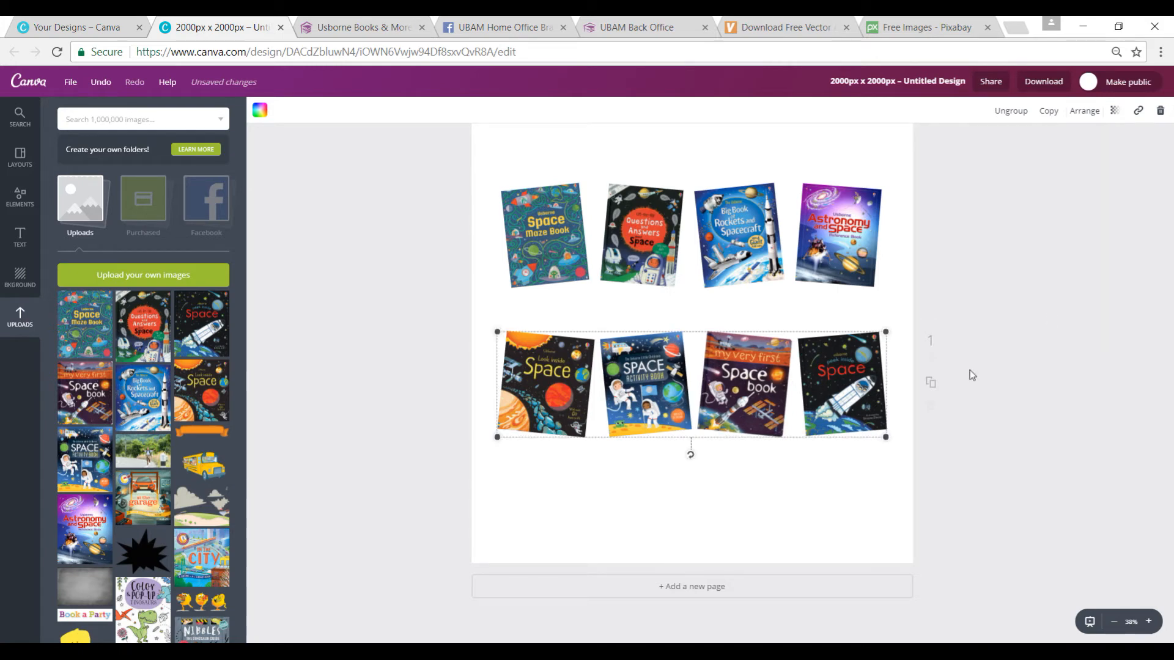
left_click(953, 445)
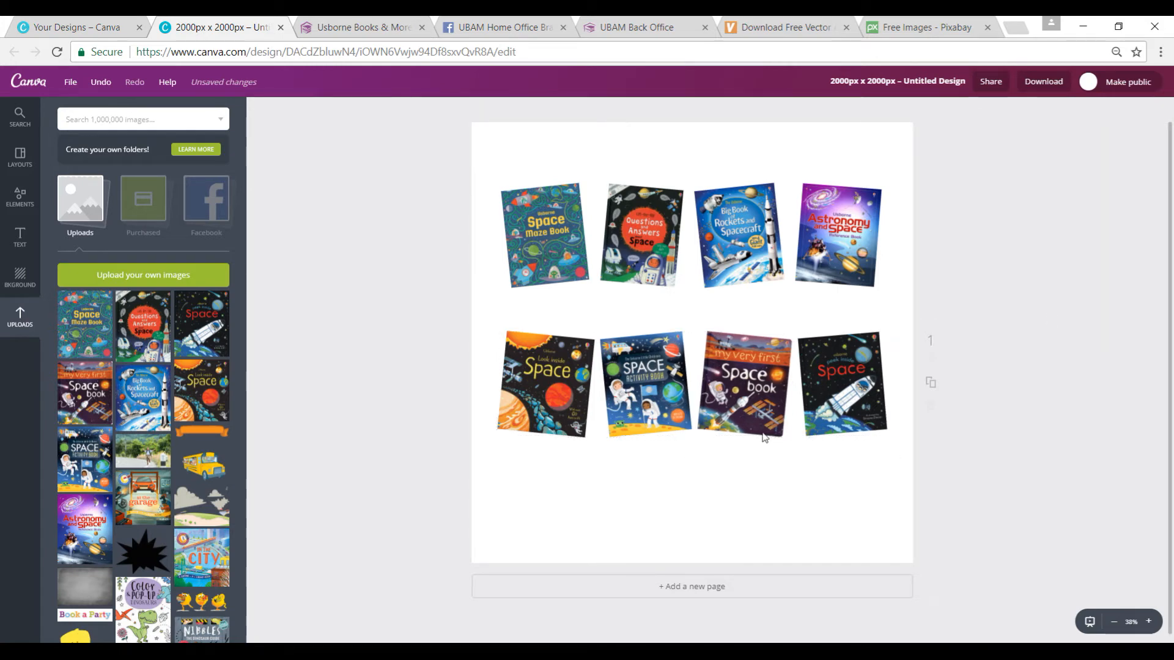
Step: Move both grouped cover rows down the page and bring them closer together, centred around the page's middle
left_click(652, 259)
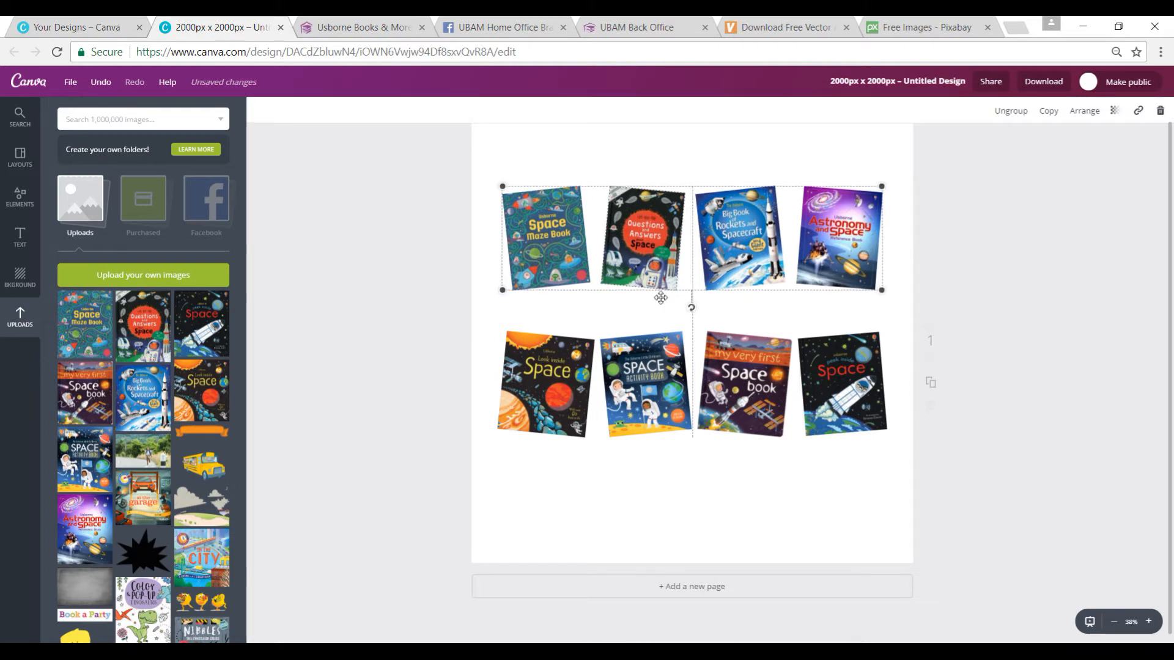
mouse_move(651, 267)
left_mouse_down()
mouse_move(662, 340)
mouse_move(656, 267)
mouse_move(662, 286)
left_mouse_up()
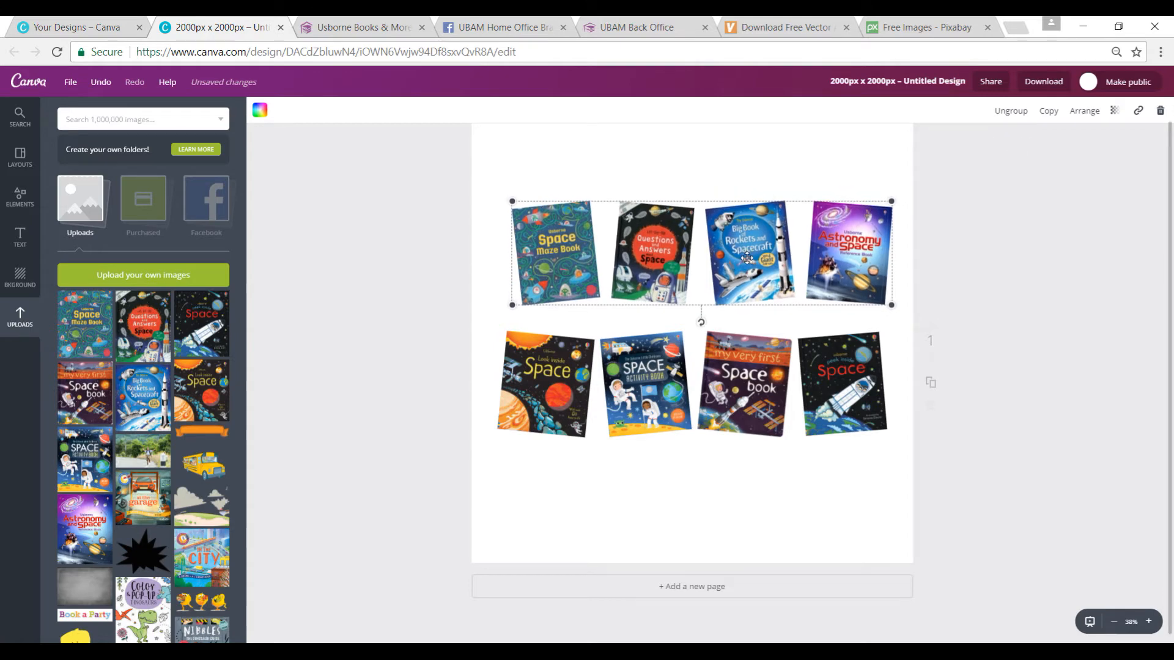
scroll(697, 367, "up", 1)
left_click_drag(756, 287, 749, 319)
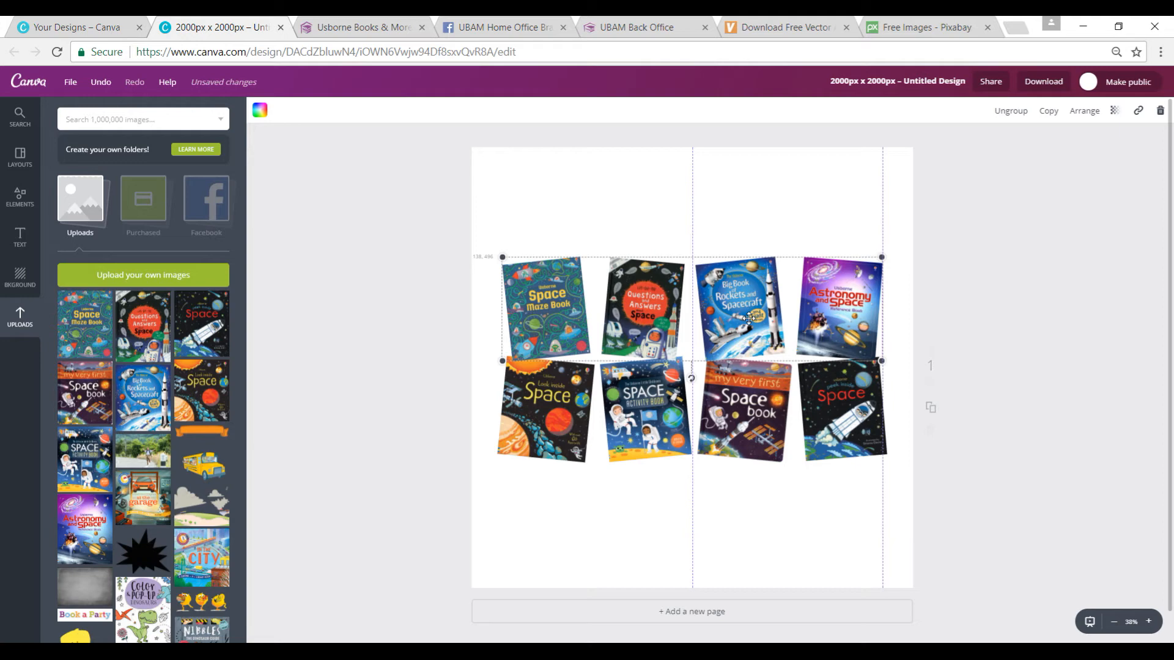
left_click_drag(749, 317, 742, 304)
right_click(930, 499)
left_click(929, 496)
left_click_drag(667, 398, 667, 415)
left_click_drag(662, 336, 665, 353)
left_click(402, 344)
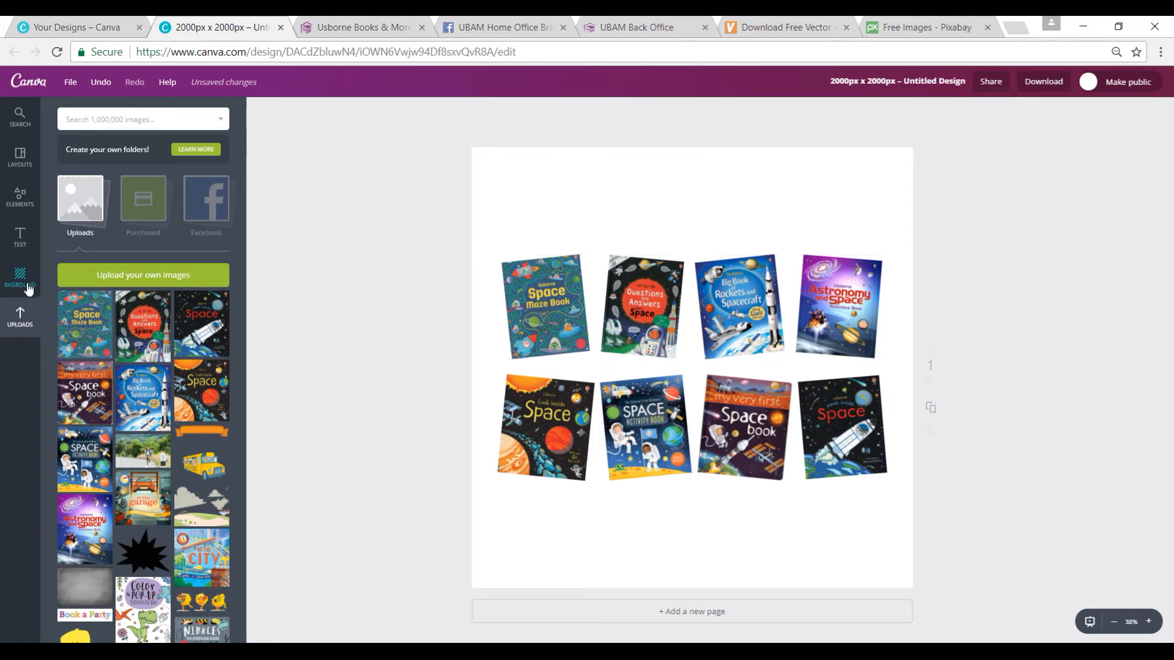
Step: Search the image library for "star night" to find a background photo
left_click(24, 278)
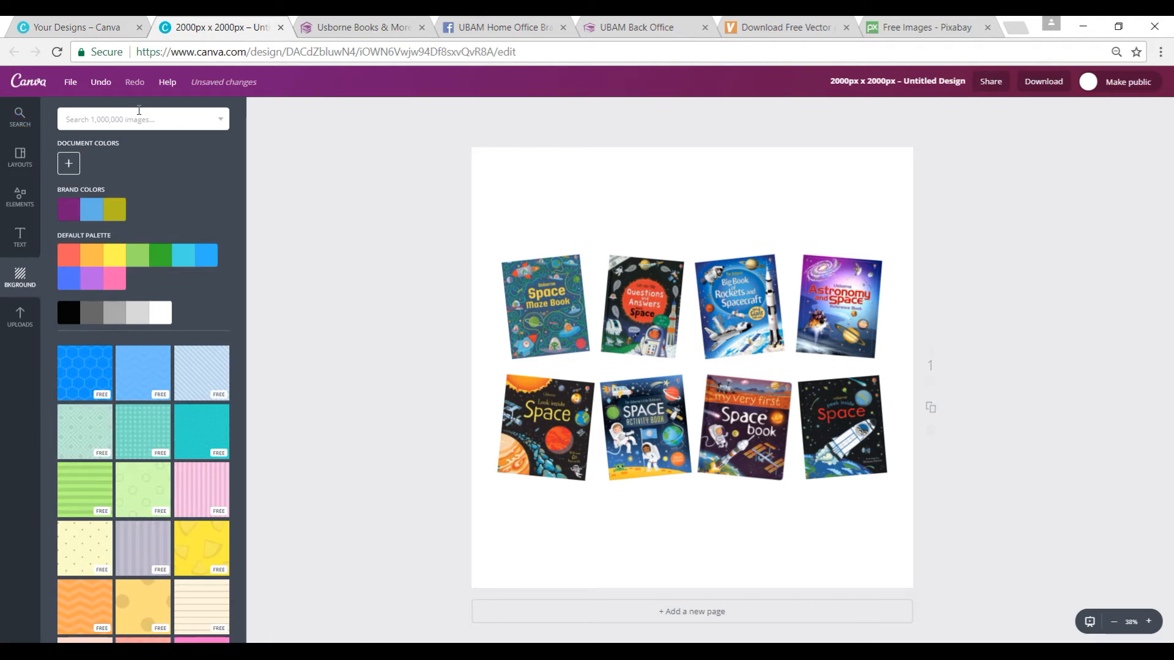
left_click(140, 118)
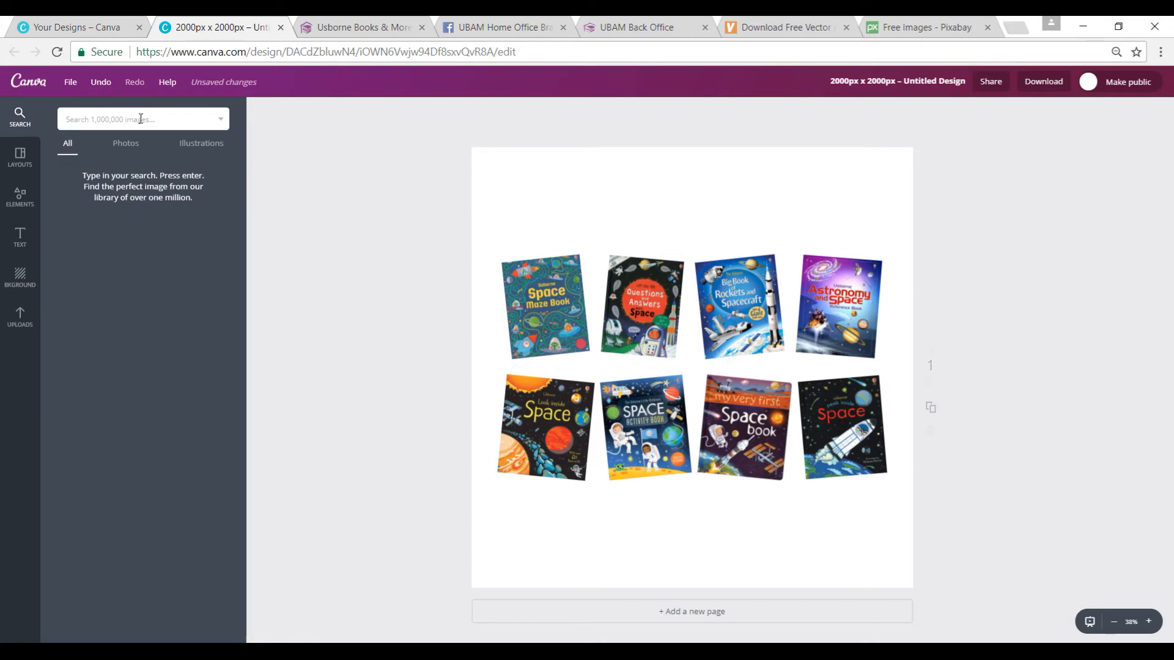
type("star night")
key("Return")
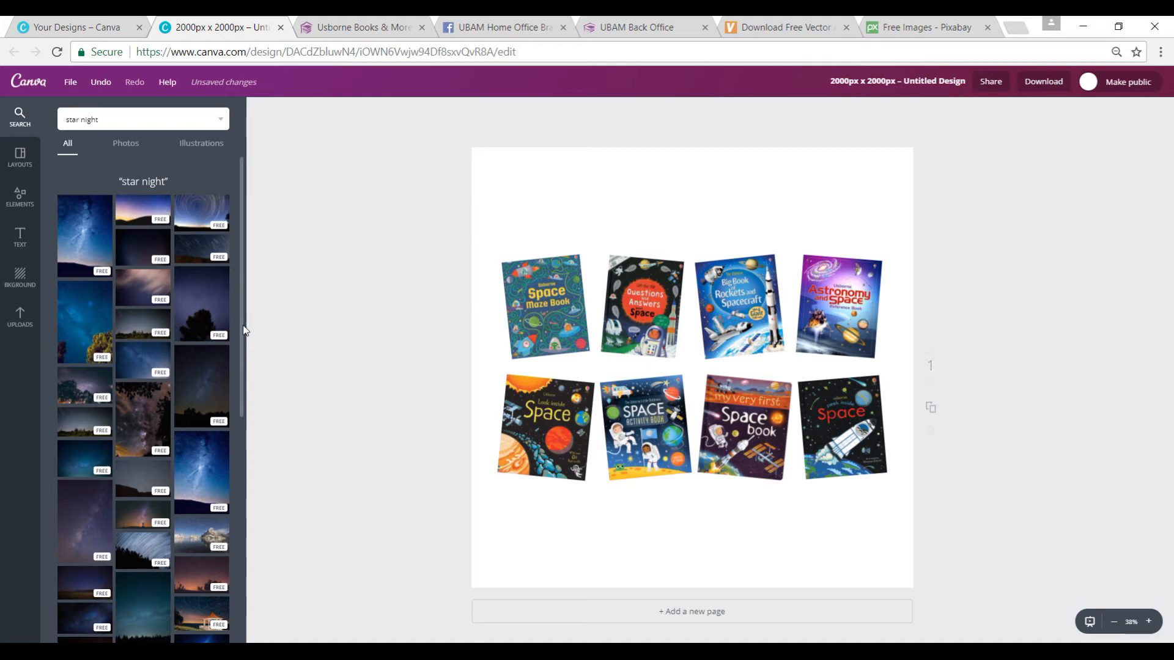
Step: Add the dark starry sky photo and enlarge it into a full-page background behind the book covers
left_click(148, 251)
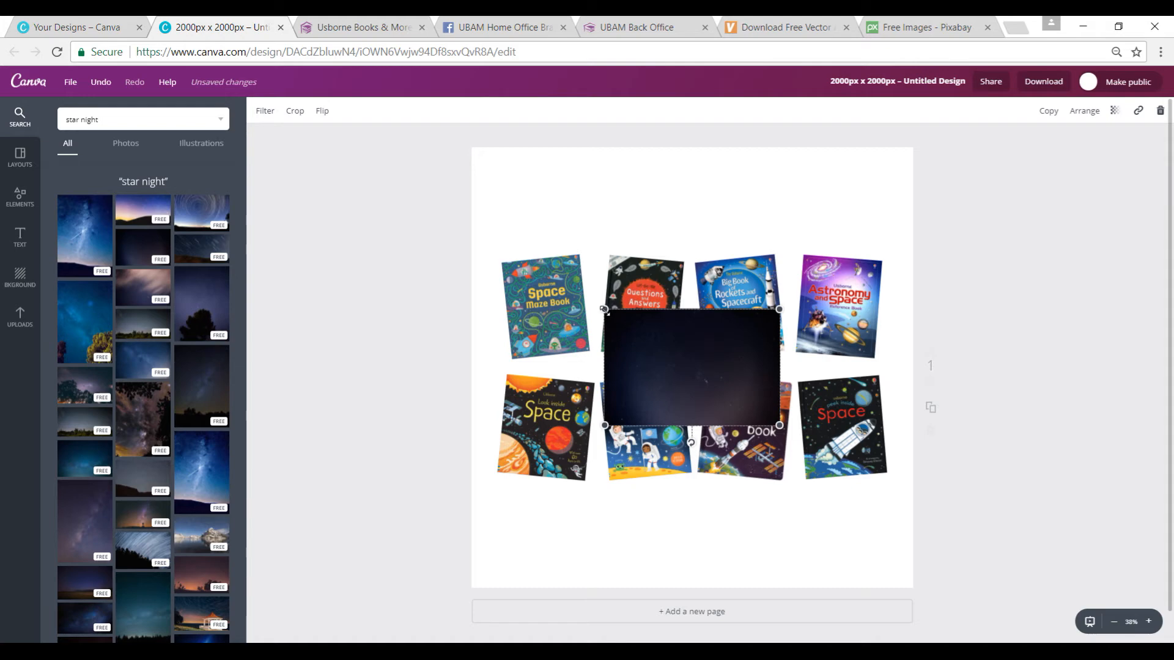
left_click_drag(605, 309, 322, 121)
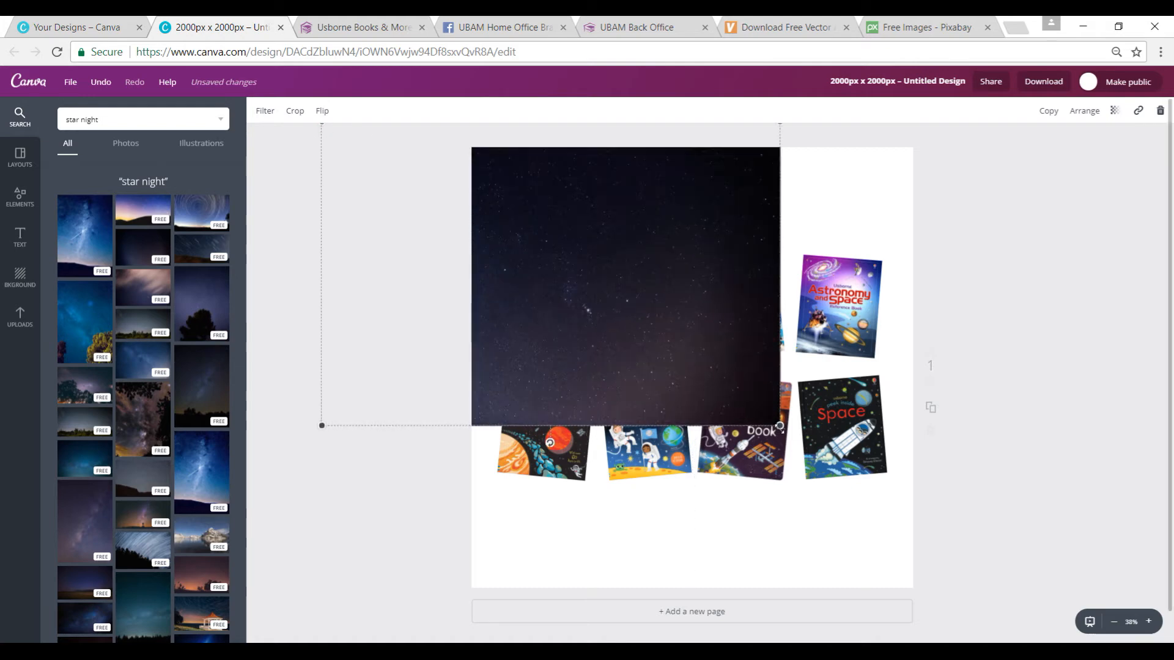
left_click_drag(802, 450, 1024, 599)
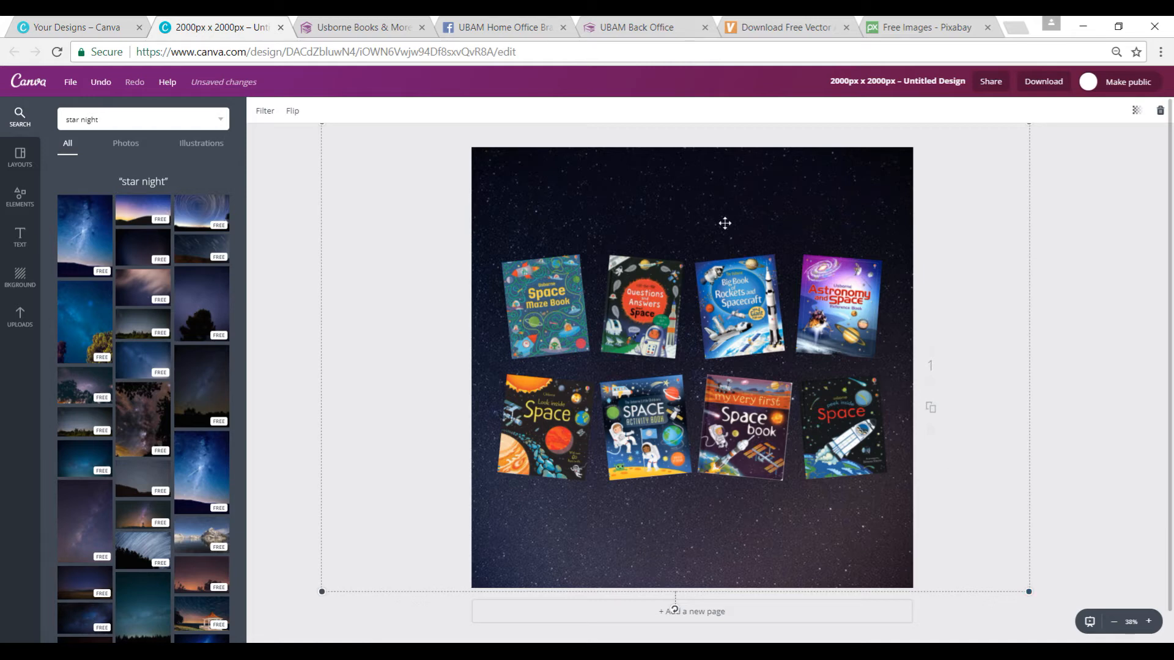
left_click(402, 317)
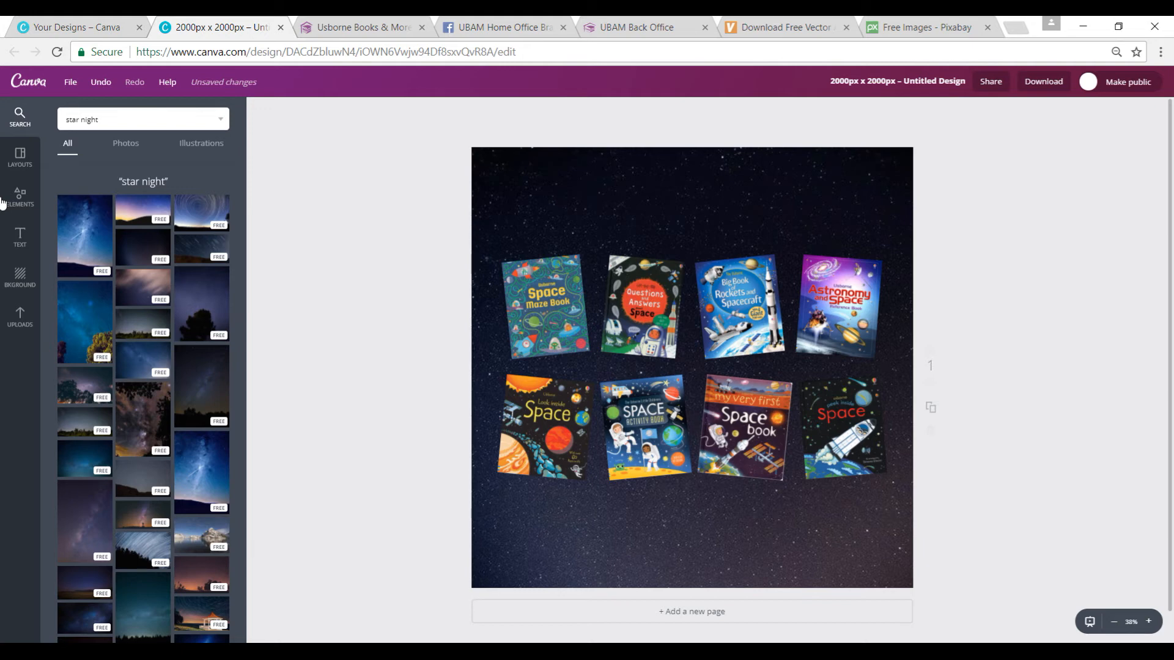
Step: Display the text options, then switch to the UBAM Home Office Branding group on Facebook and open its files
left_click(20, 236)
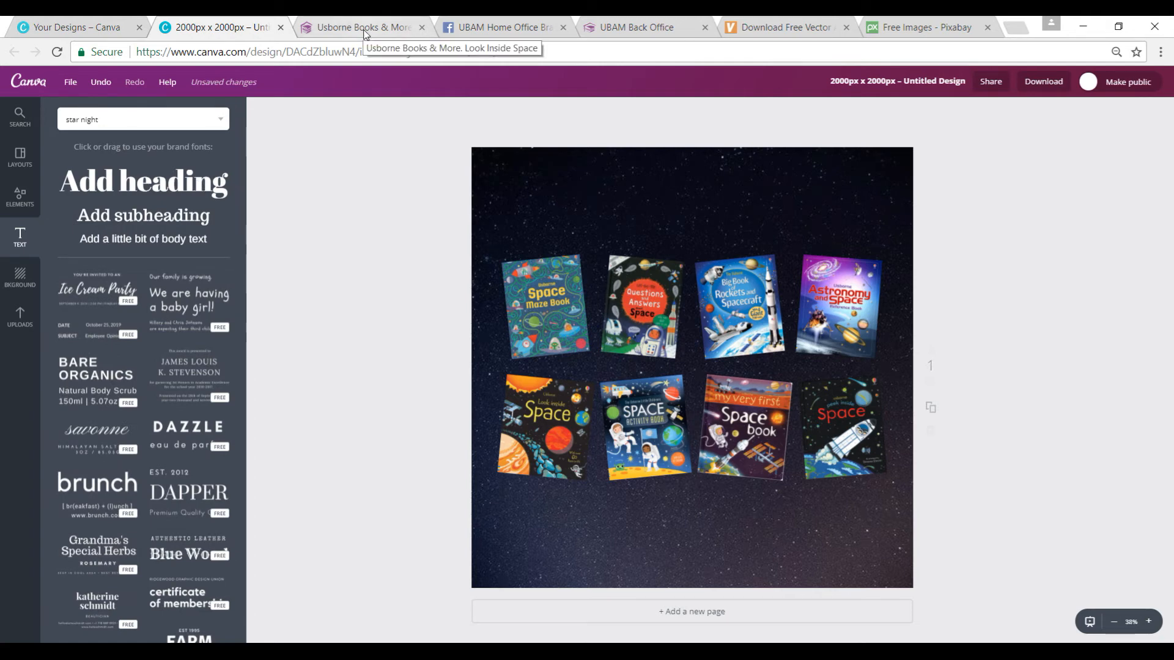
left_click(474, 32)
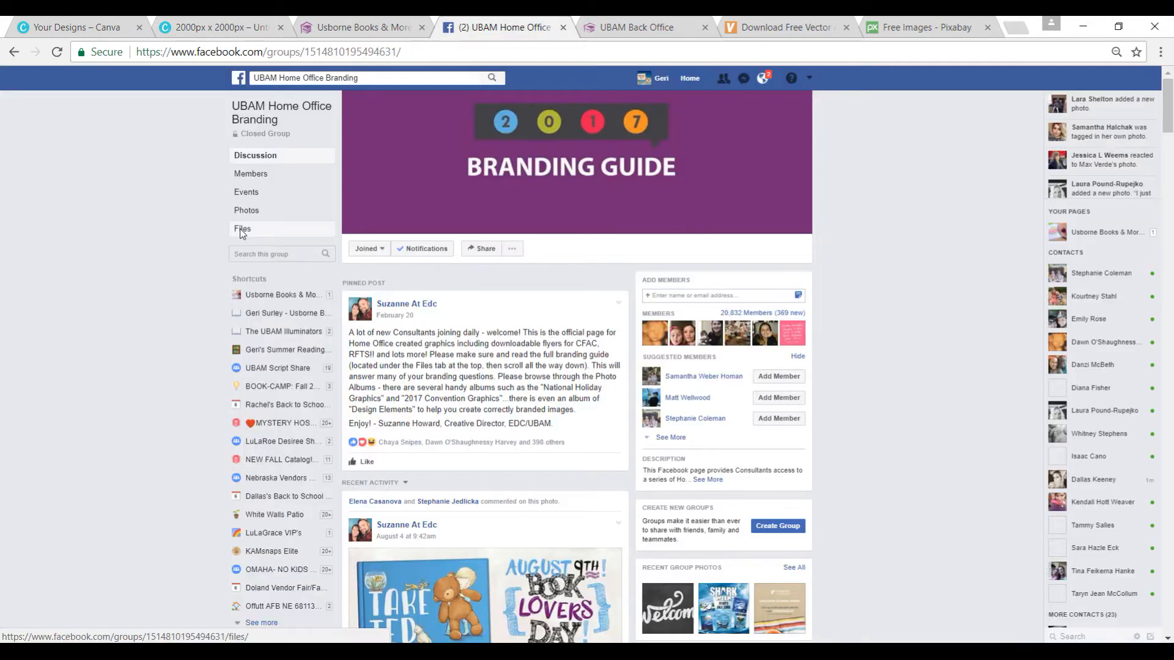
left_click(241, 230)
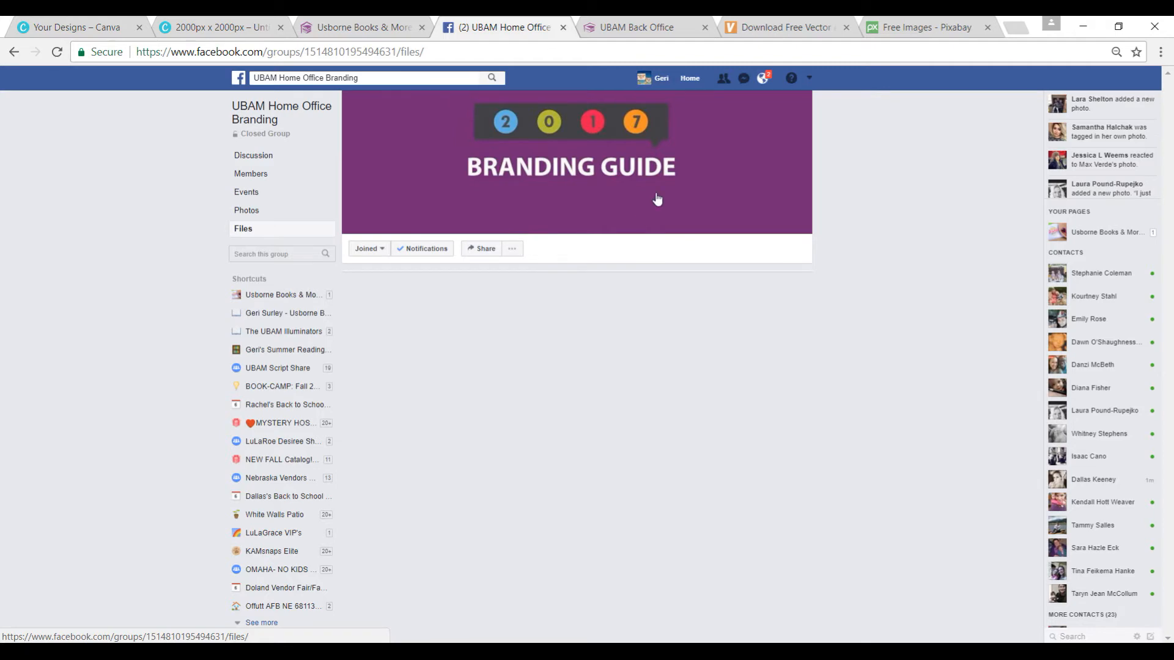
Step: Find 2016_BrandingGuide.pdf near the end of the group's file list and open it
scroll(578, 620, "down", 5)
left_click(578, 617)
scroll(489, 550, "down", 10)
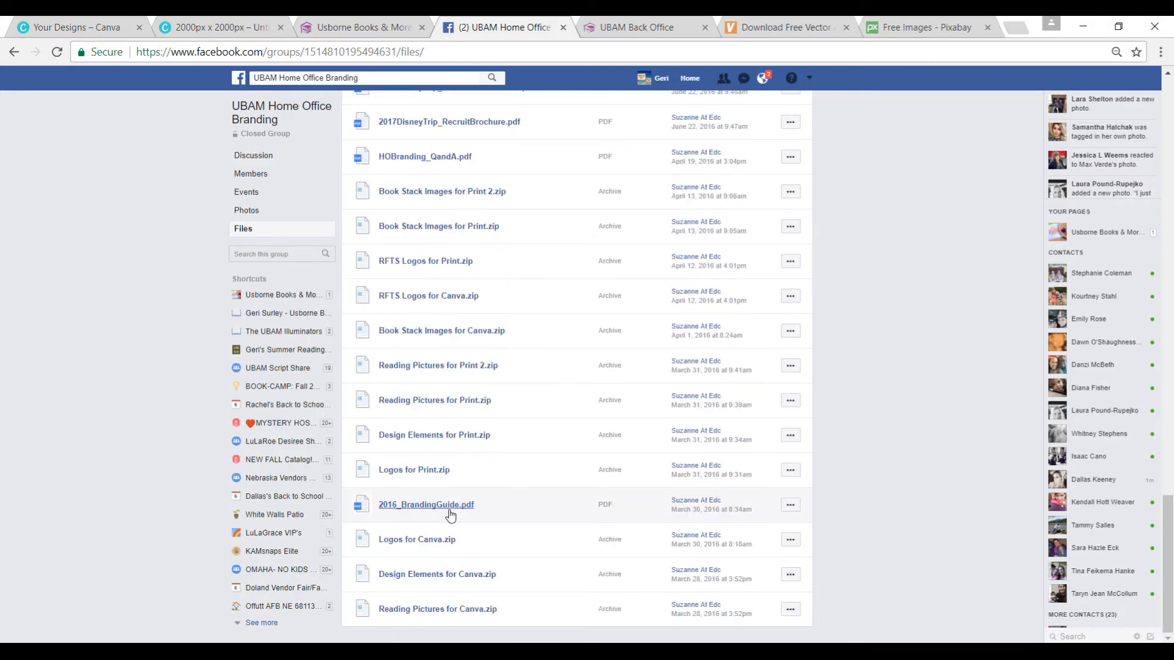
left_click(451, 511)
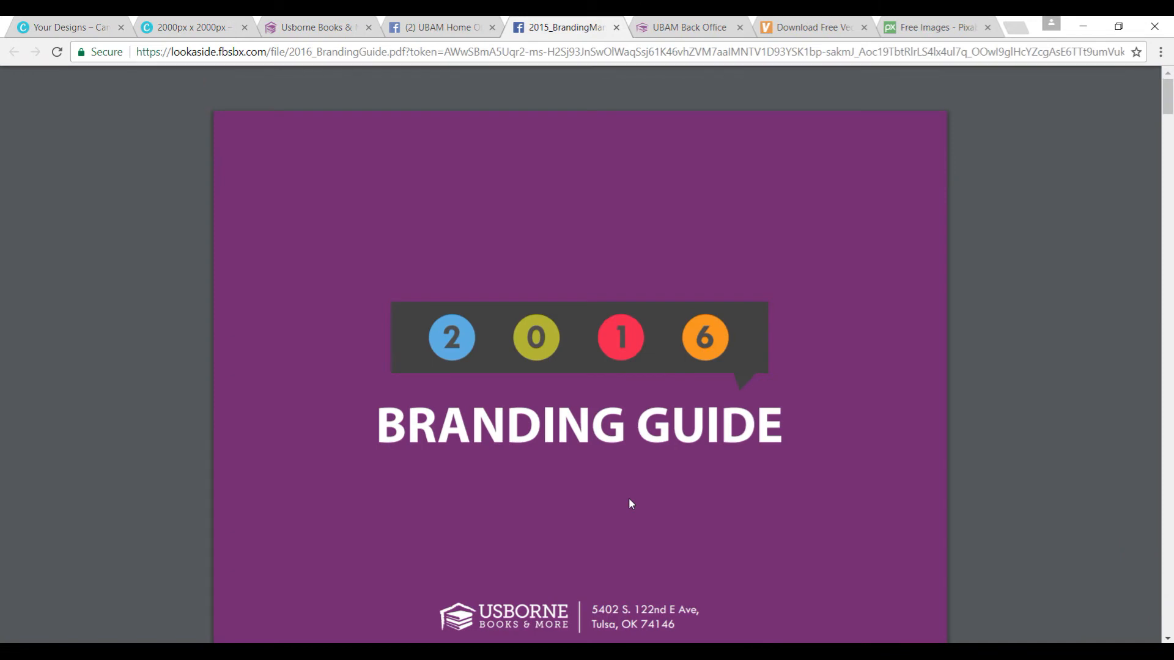
Step: Read through the branding guide, from the branding introduction and company name rules to the page on logo misuse
scroll(629, 500, "down", 1)
scroll(629, 497, "down", 15)
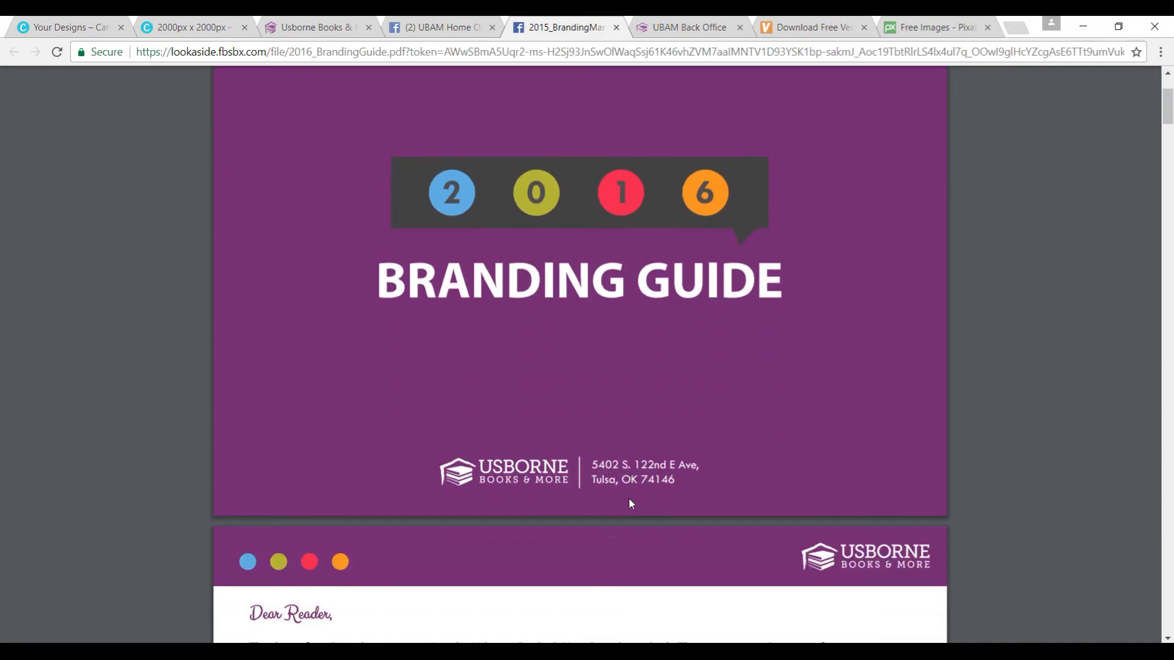
scroll(631, 503, "down", 4)
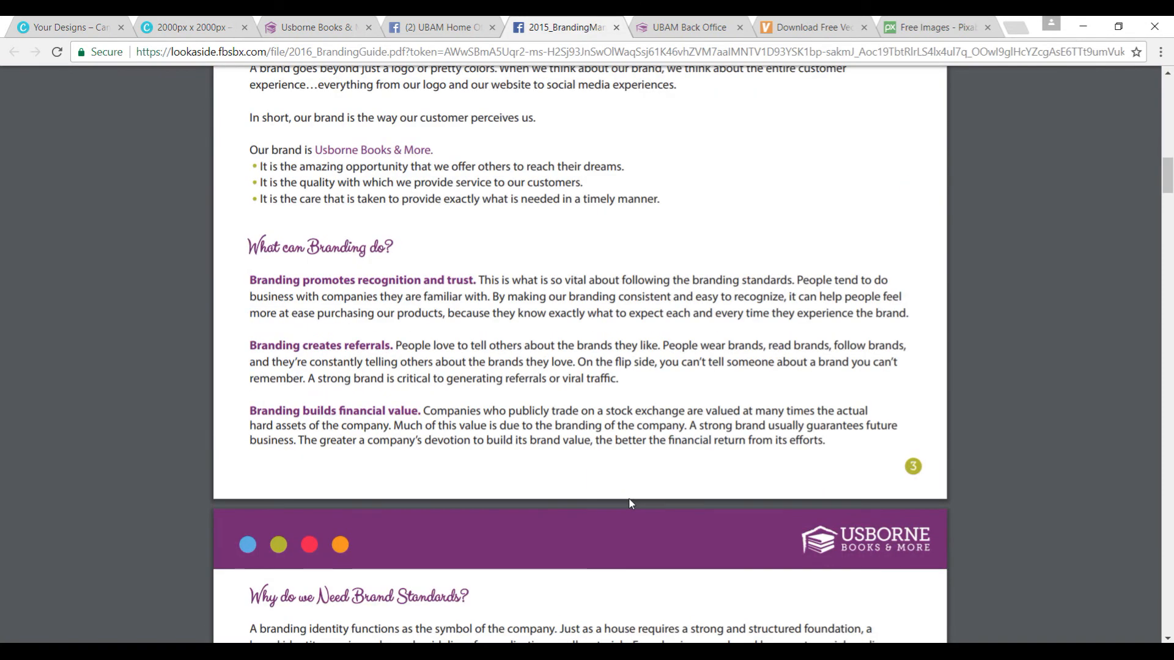
left_click(1168, 638)
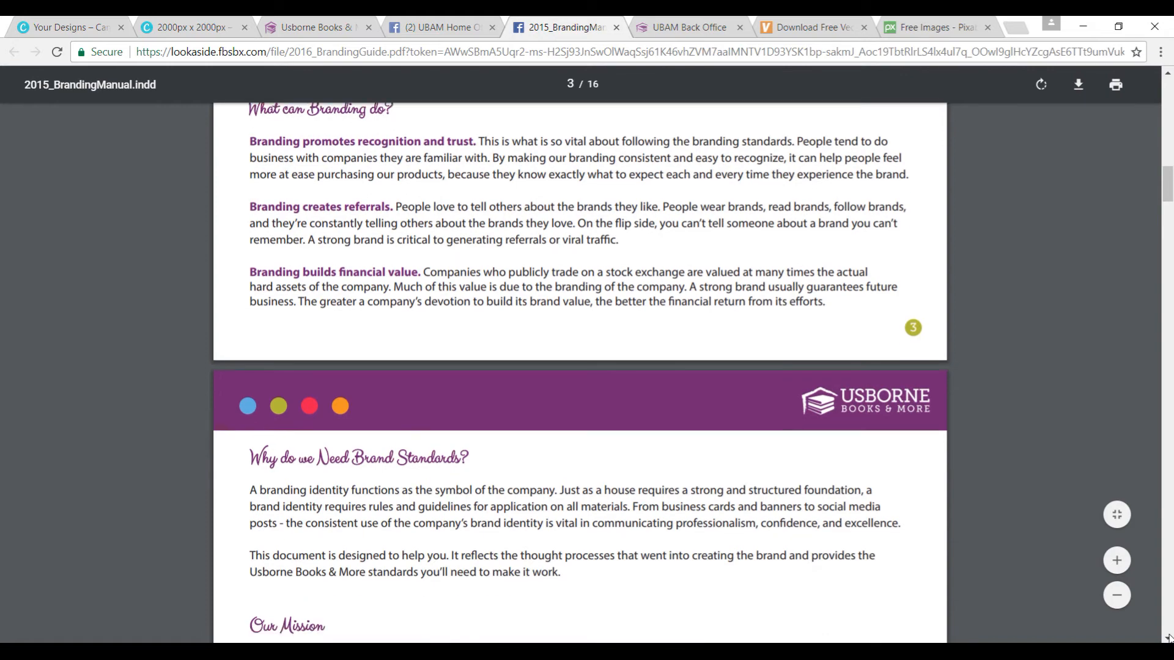
left_click(1169, 638)
left_click(1169, 638)
left_click(1168, 638)
left_click(1169, 638)
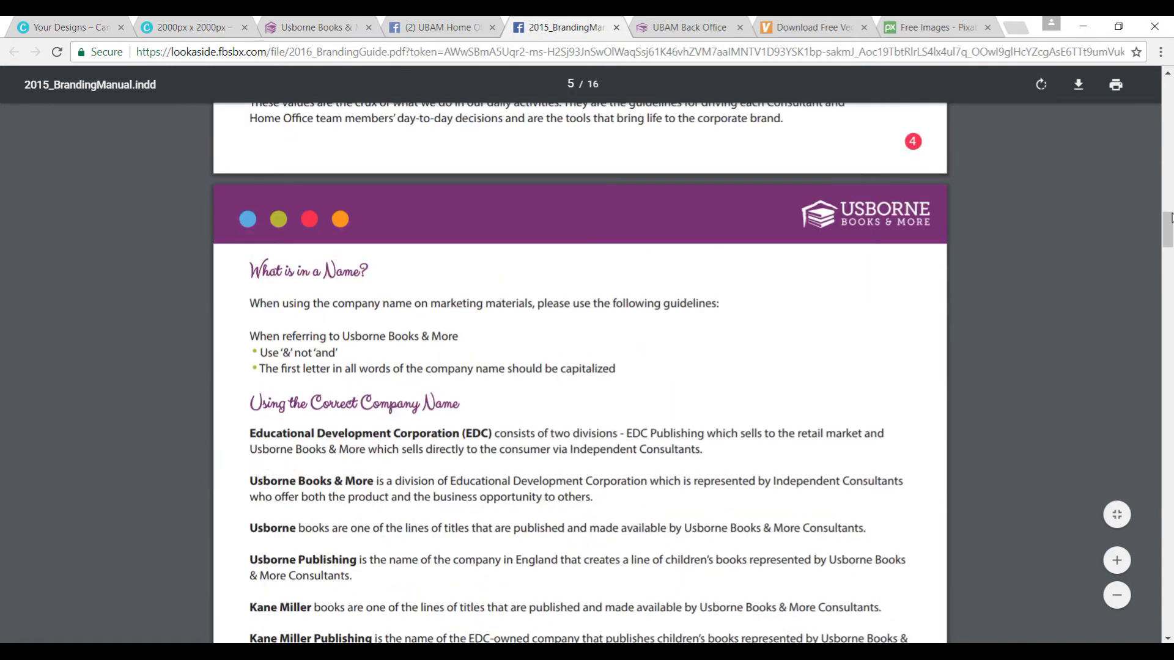
left_click_drag(1169, 232, 1173, 451)
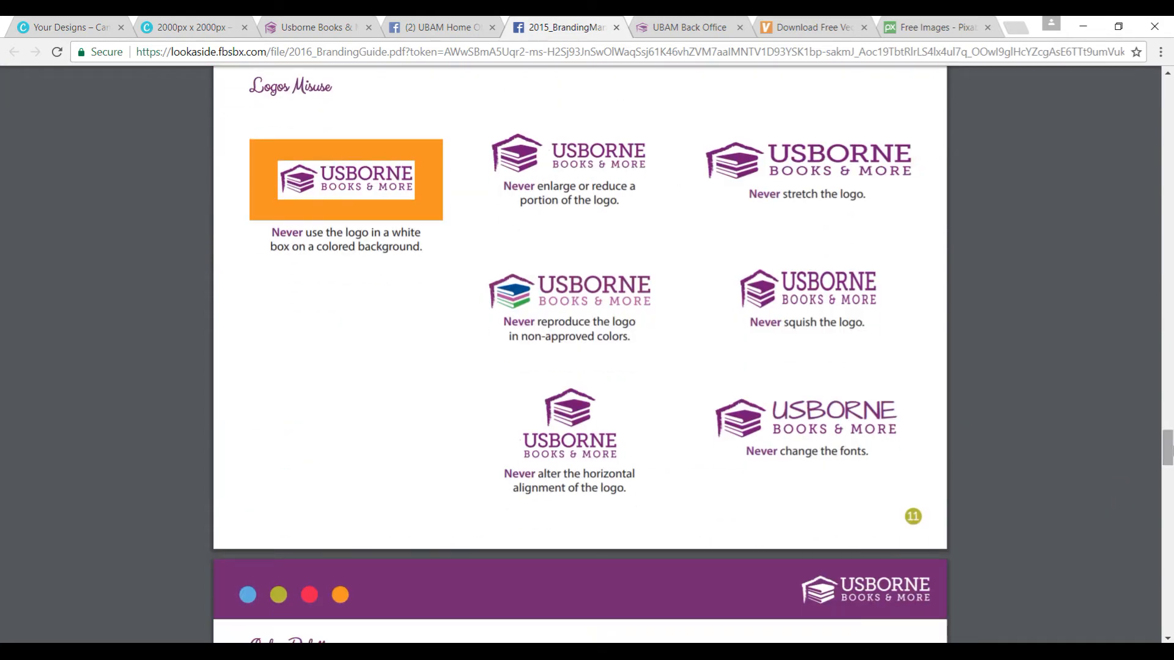
Step: Switch to the UBAM Back Office, open the Consultant Toolbox's Branding Material page, and review the guide's approved fonts
left_click(433, 27)
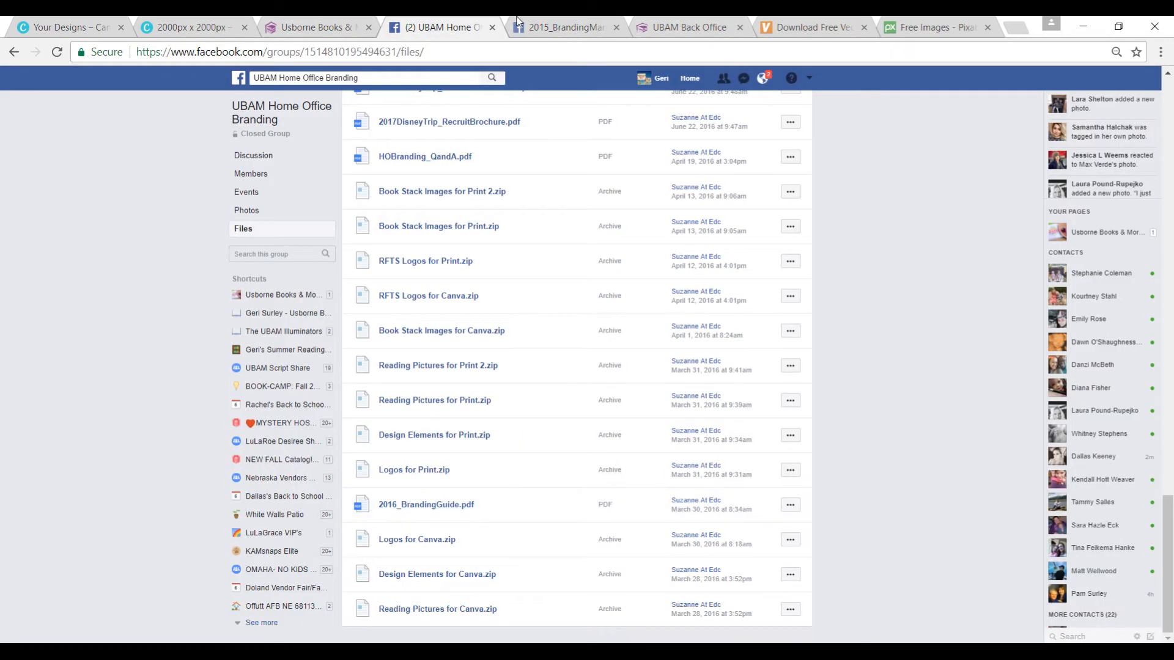
left_click(689, 27)
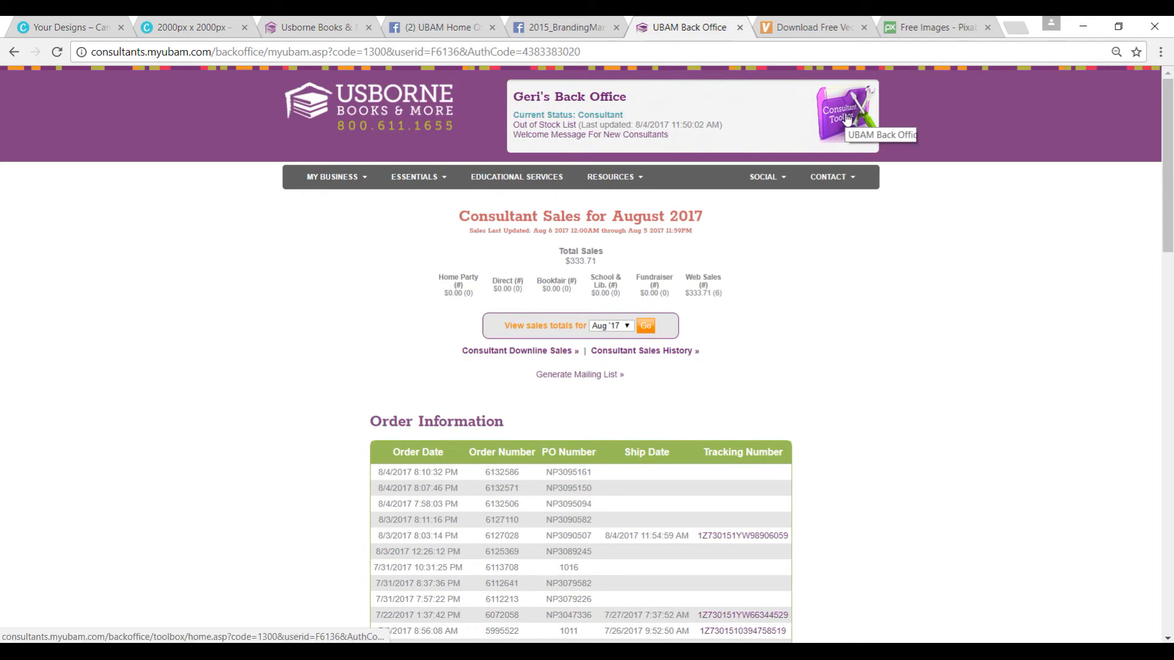
left_click(847, 118)
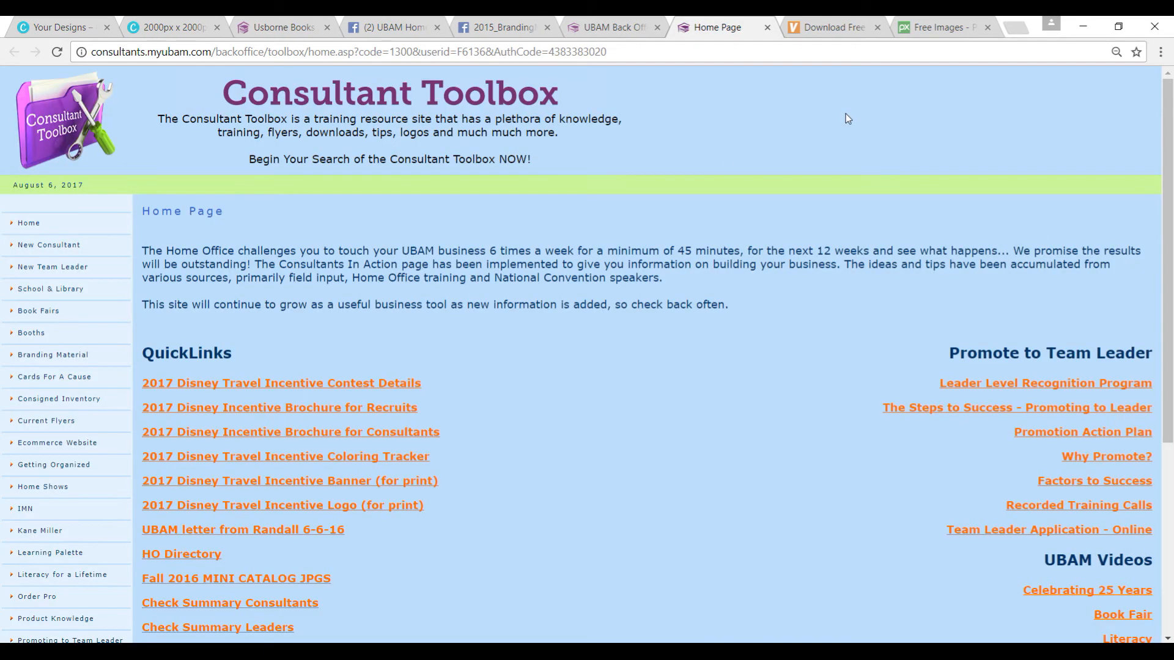
left_click(74, 364)
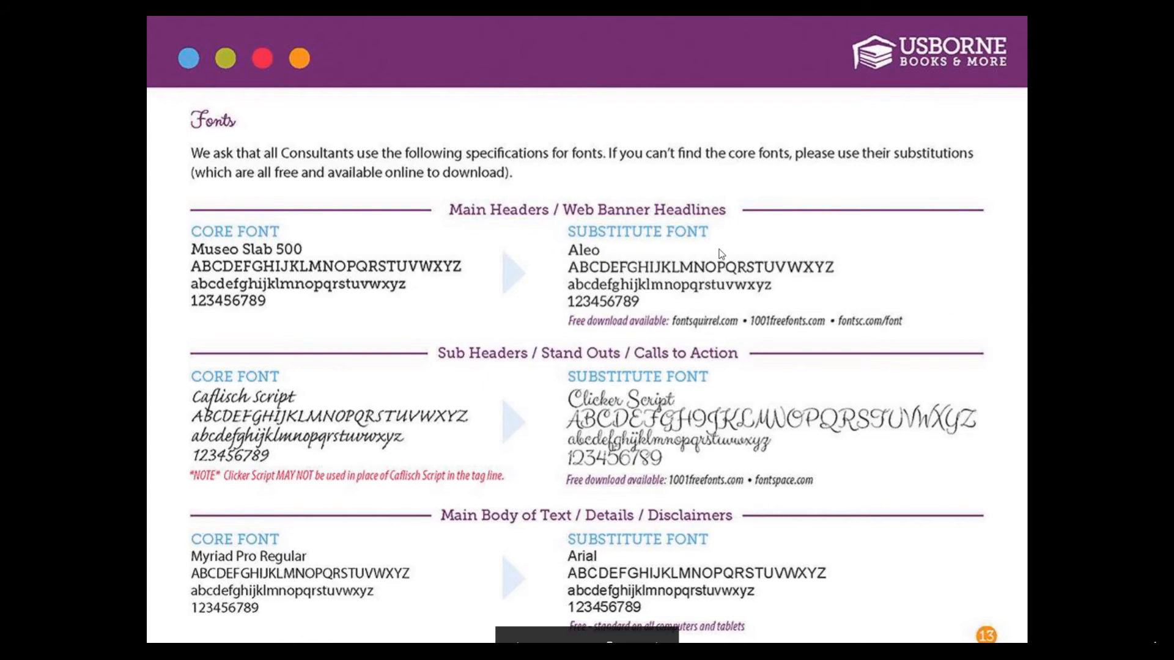
key("Left")
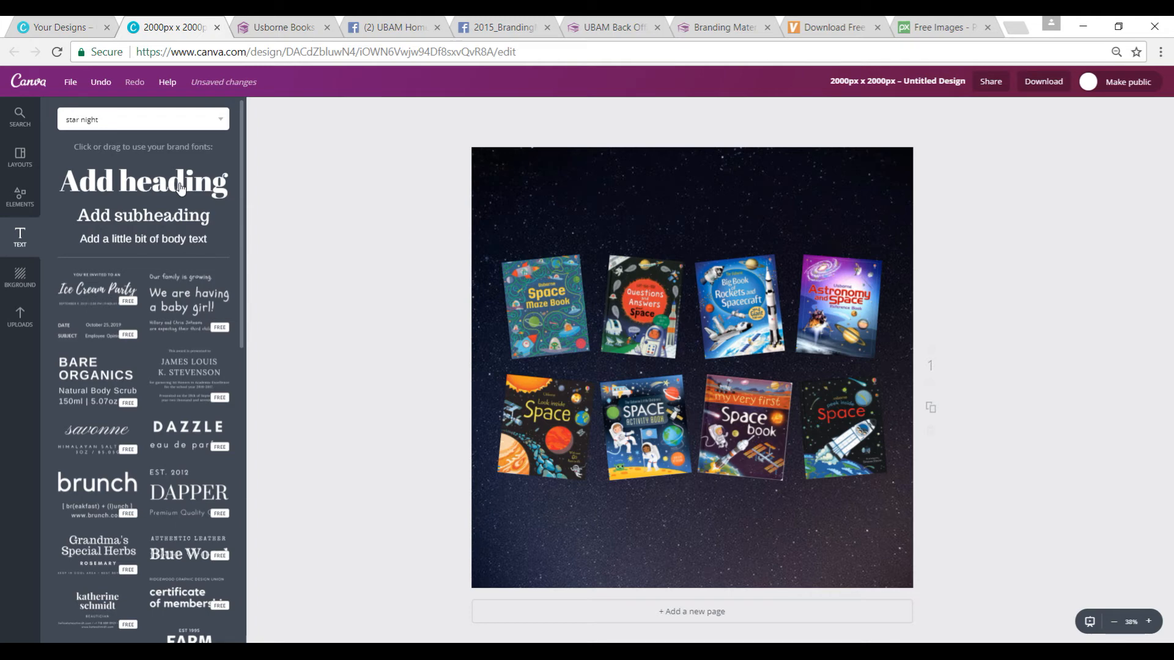
Step: Add a heading reading "Space" to the Canva design and set its font to Aleo
left_click(180, 188)
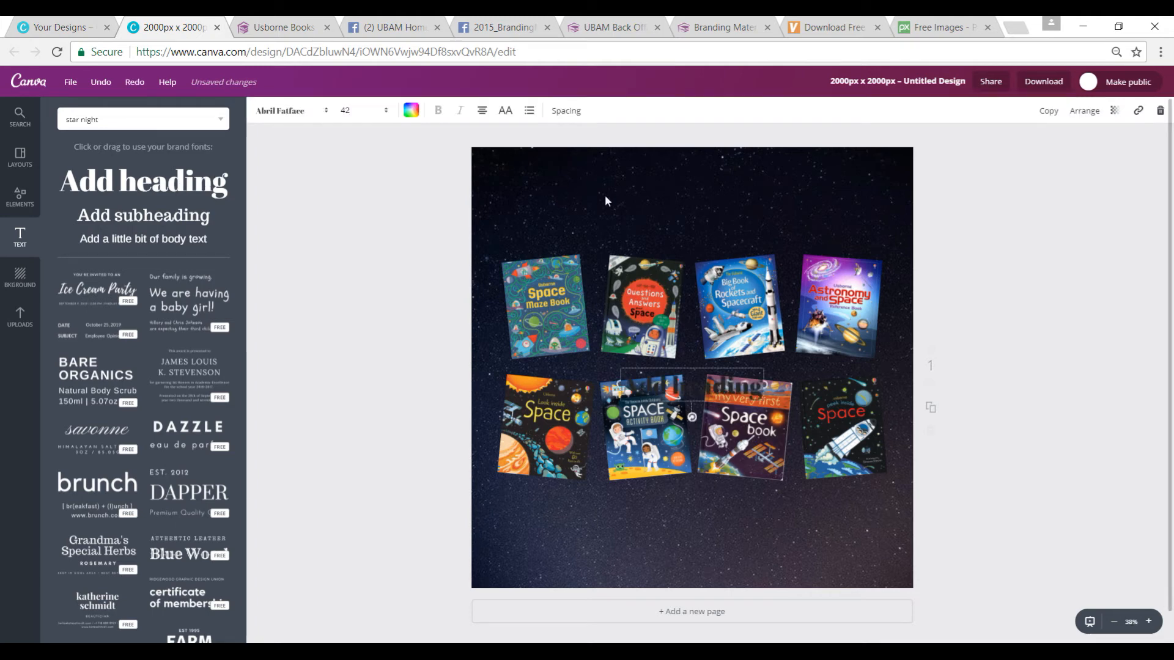
left_click(691, 405)
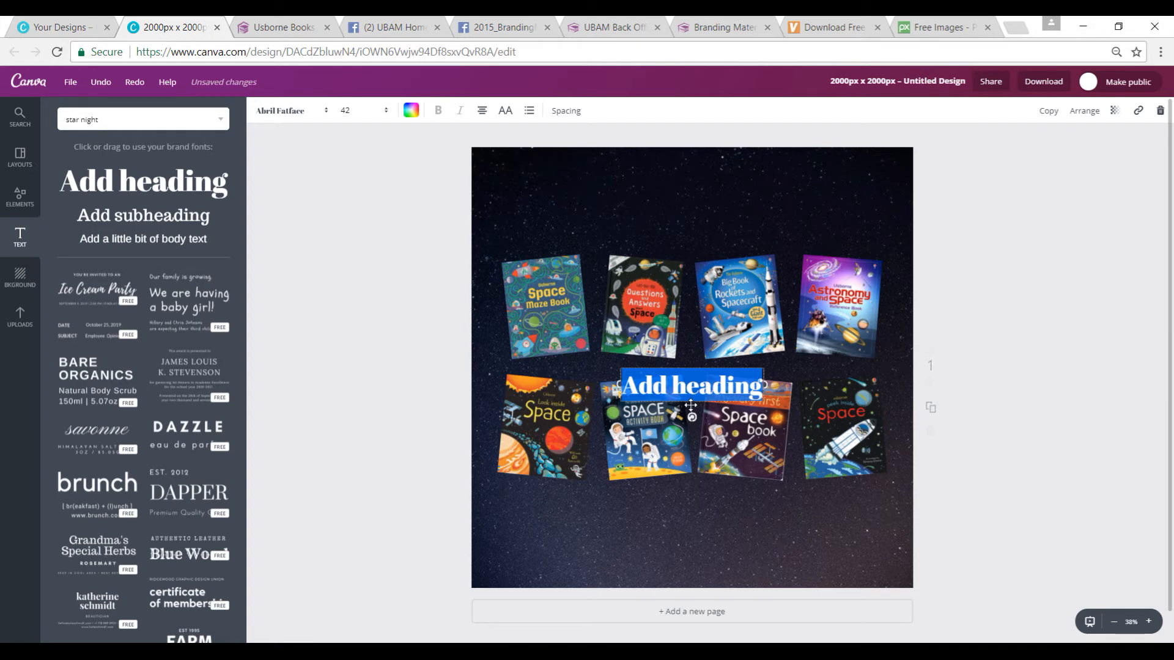
type("Space")
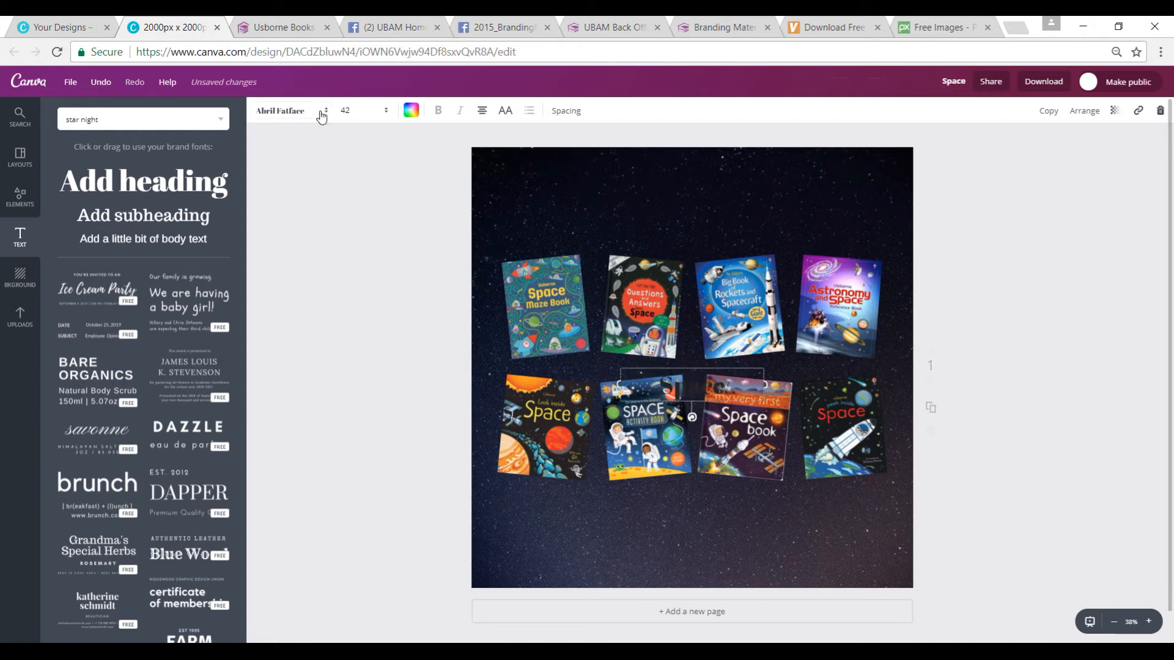
left_click(322, 116)
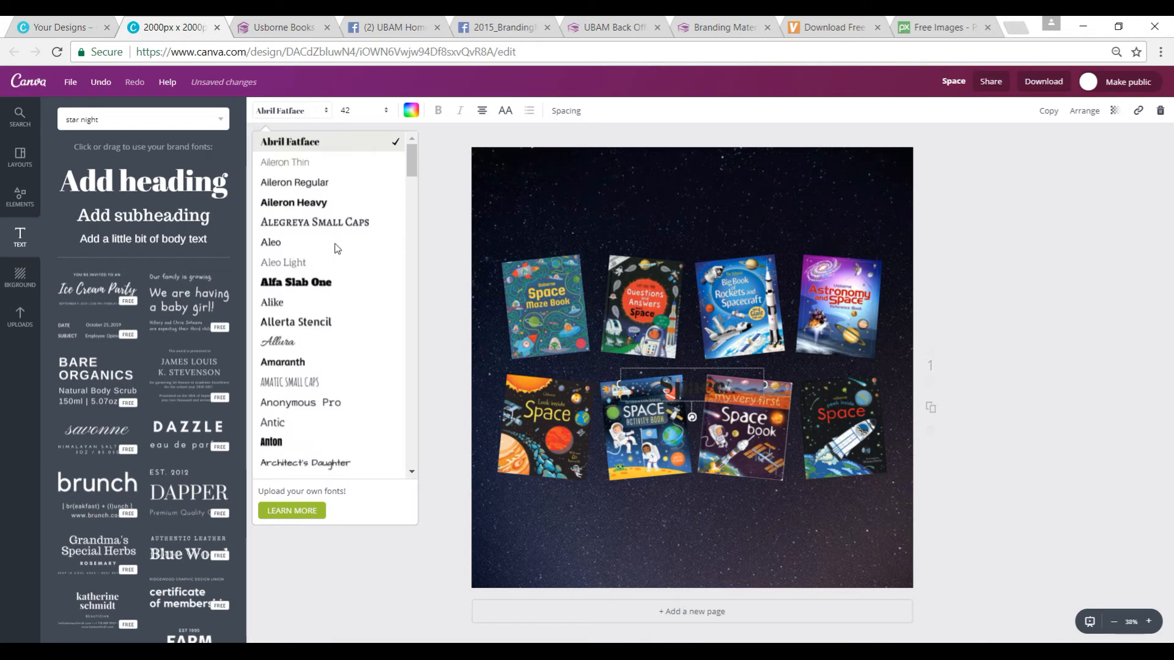
left_click(279, 244)
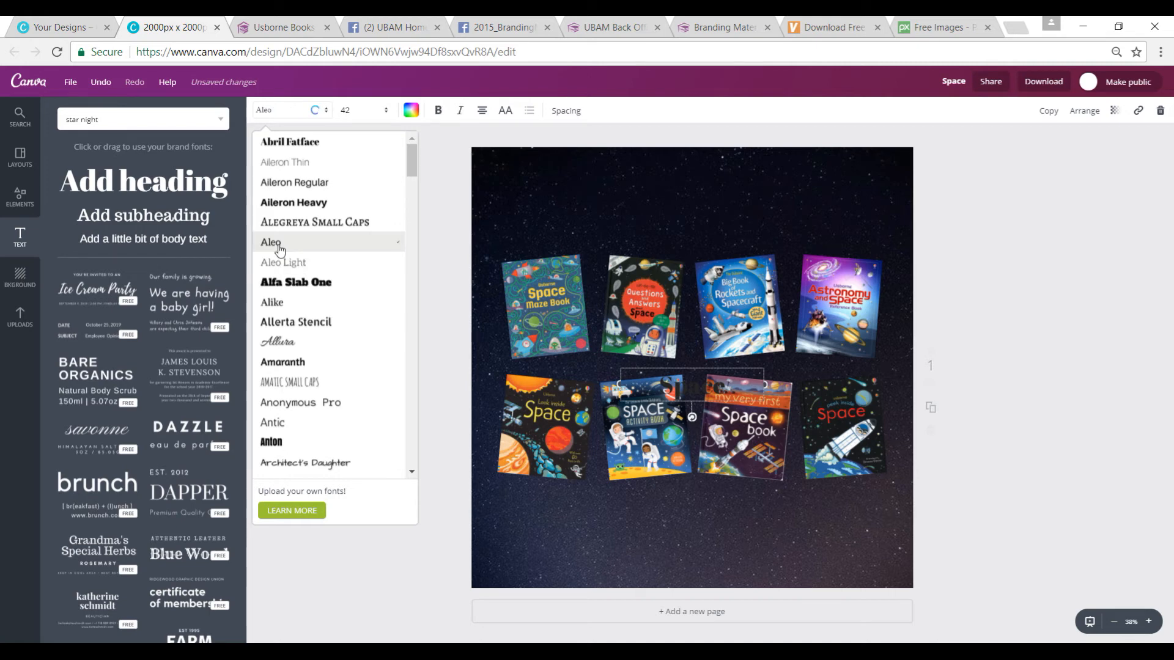
Step: Colour the "Space" heading white (#ffffff) and move it above the book covers, centred near the page's upper edge
left_click(412, 112)
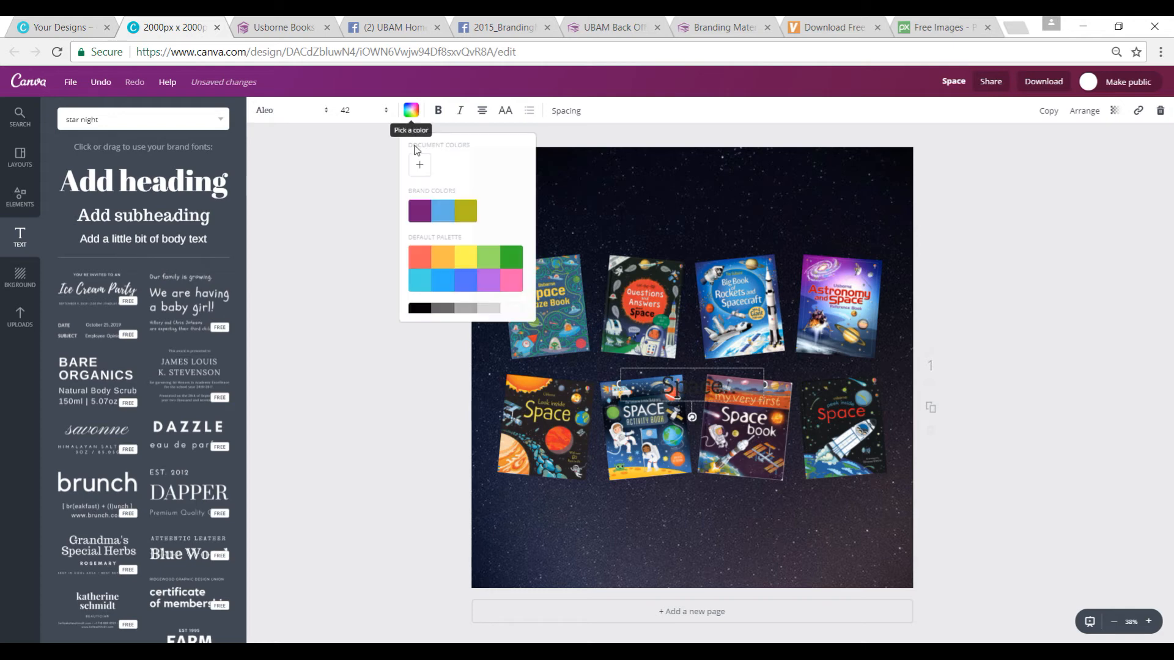
left_click(513, 309)
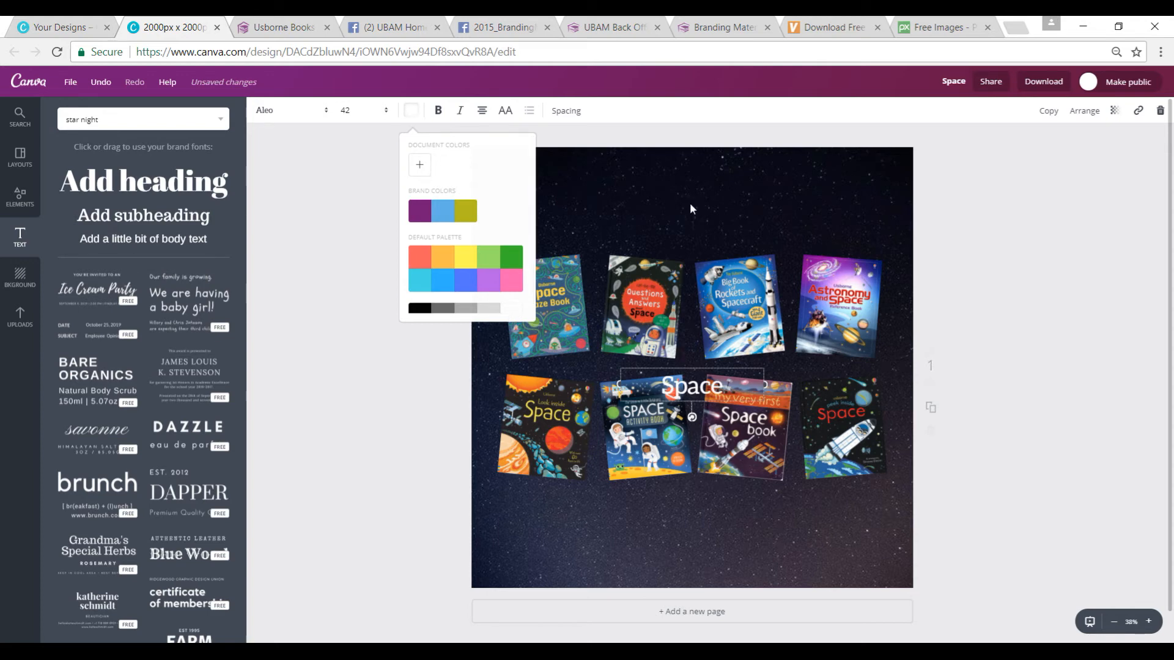
left_click_drag(689, 398, 689, 203)
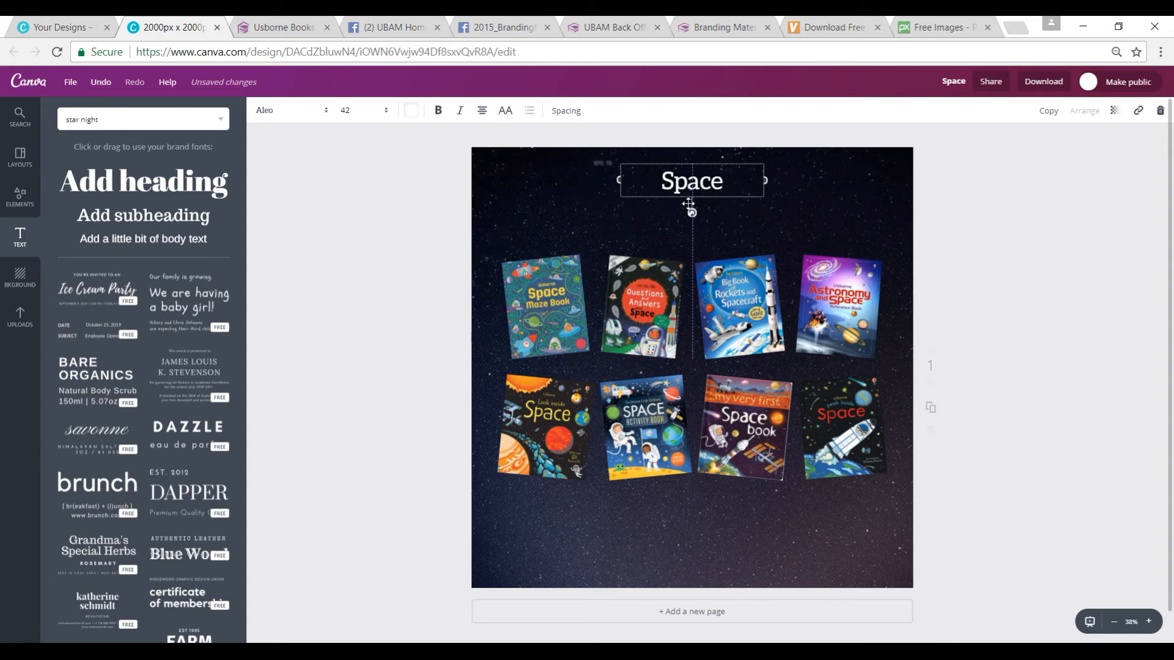
Step: Set the "Space" heading's font size to 56 and deselect it
left_click(386, 116)
left_click(384, 118)
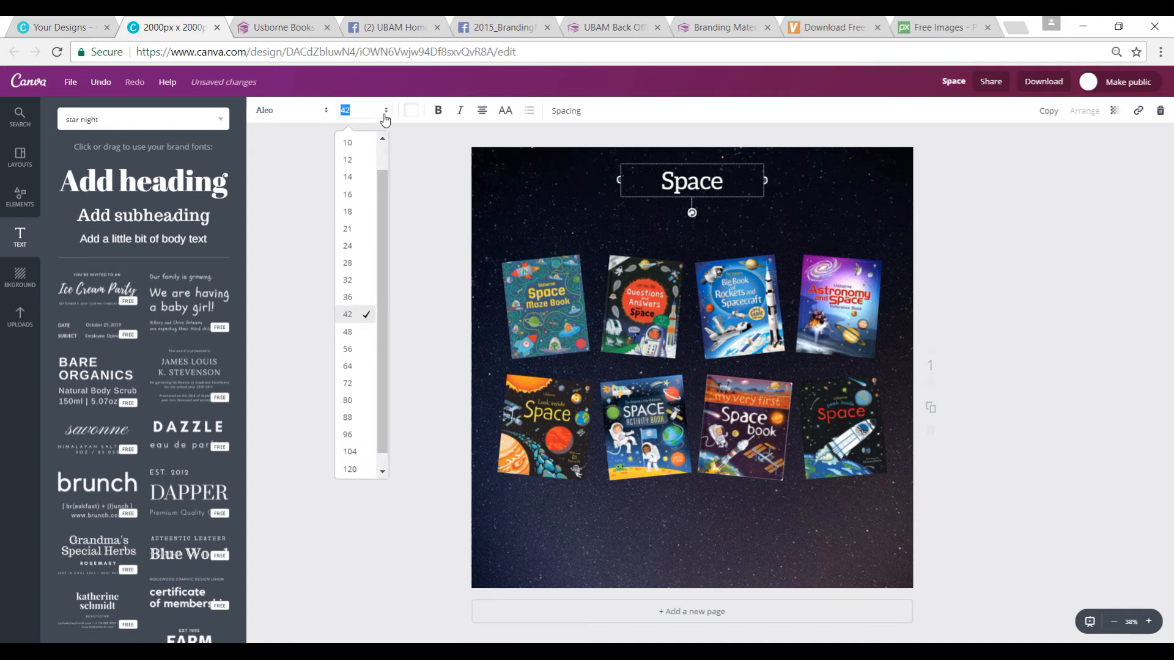
left_click(357, 351)
left_click(438, 298)
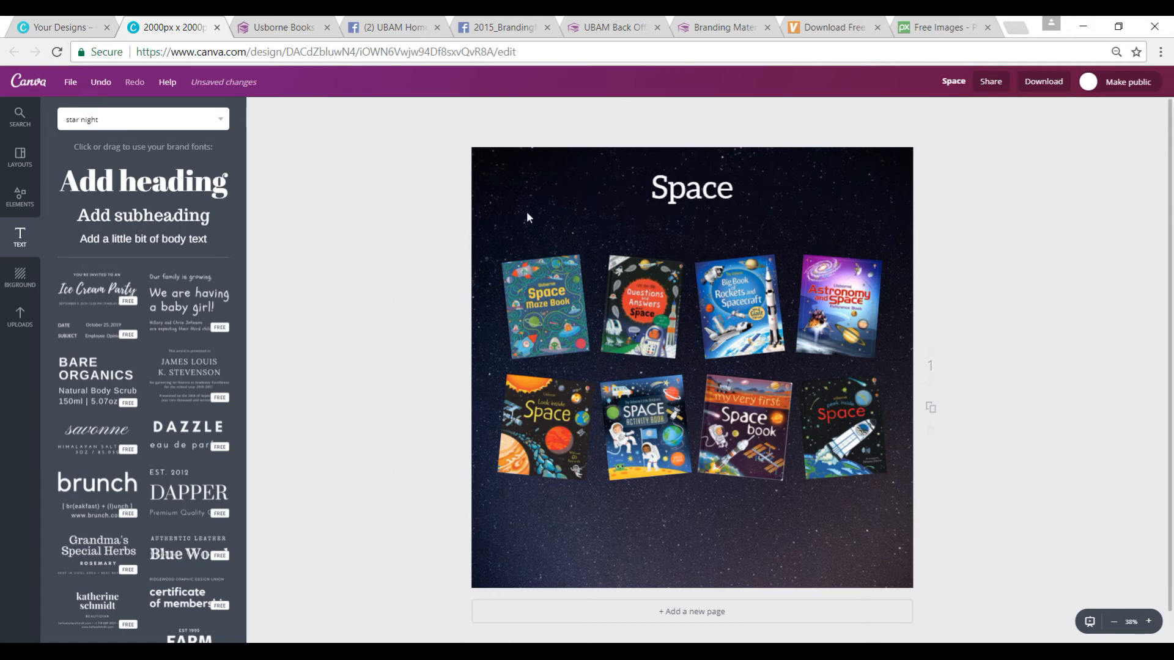
Step: Add a subheading reading "... Launch into Learning" and set its font to Clicker Script
left_click(102, 215)
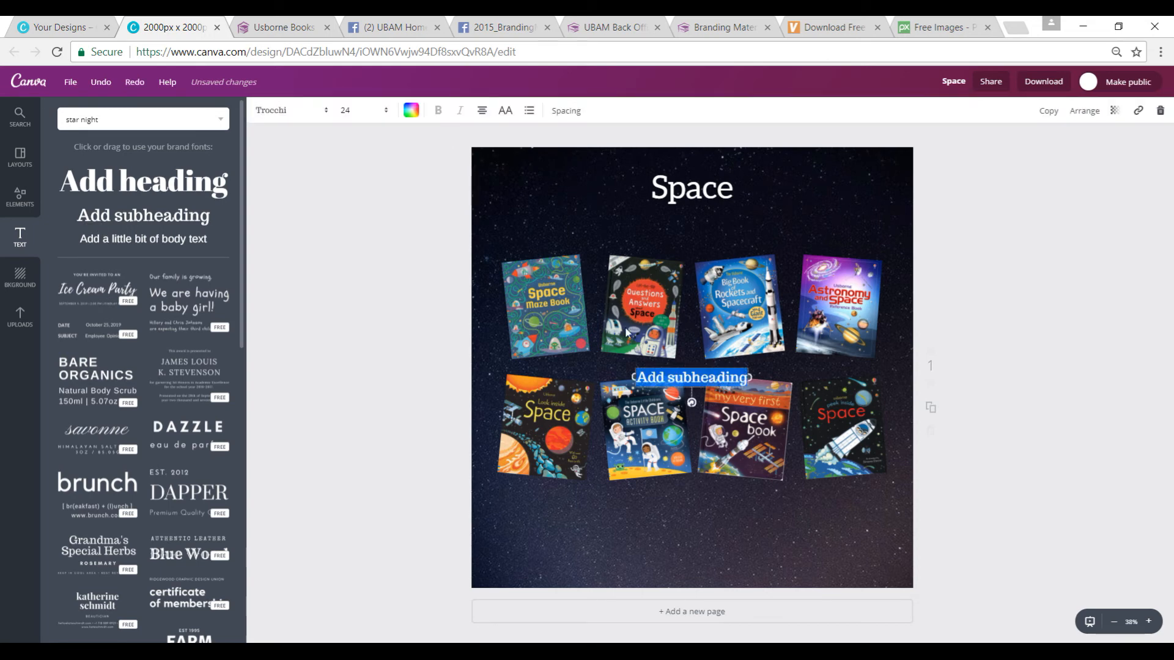
left_click(320, 115)
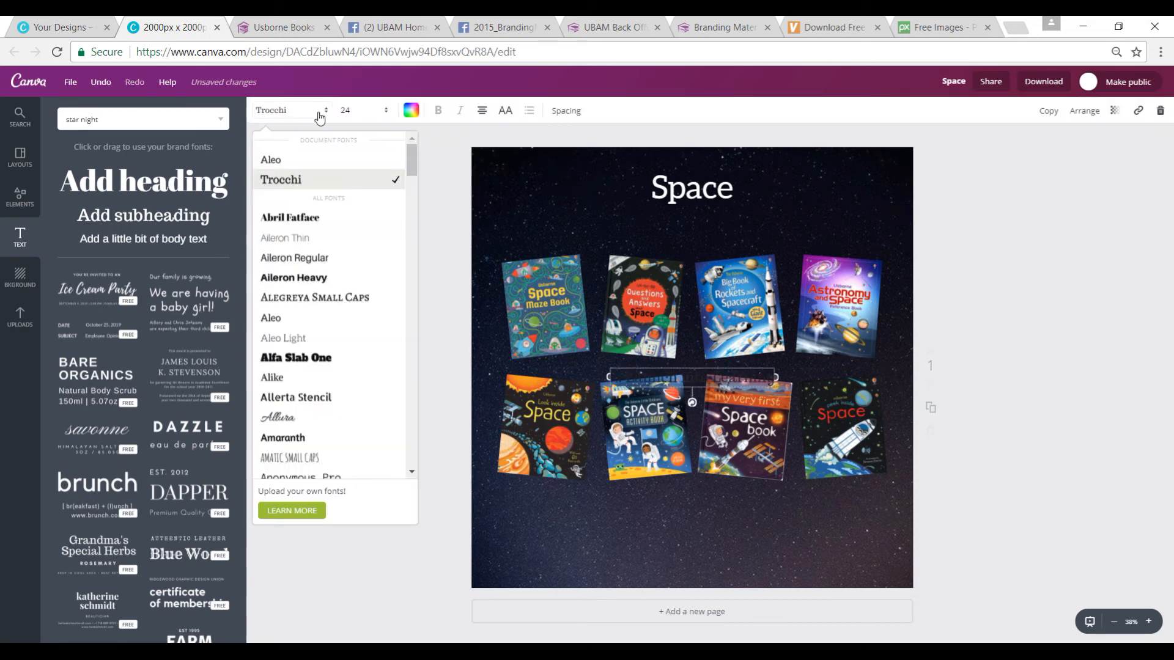
scroll(407, 141, "down", 15)
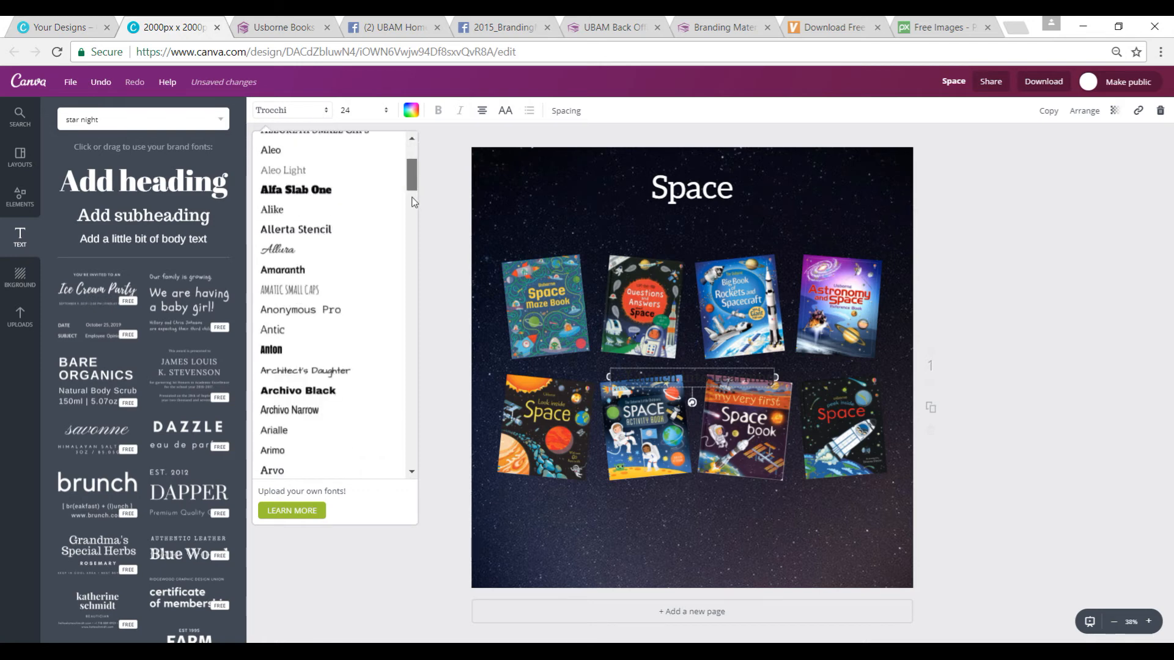
scroll(330, 183, "up", 3)
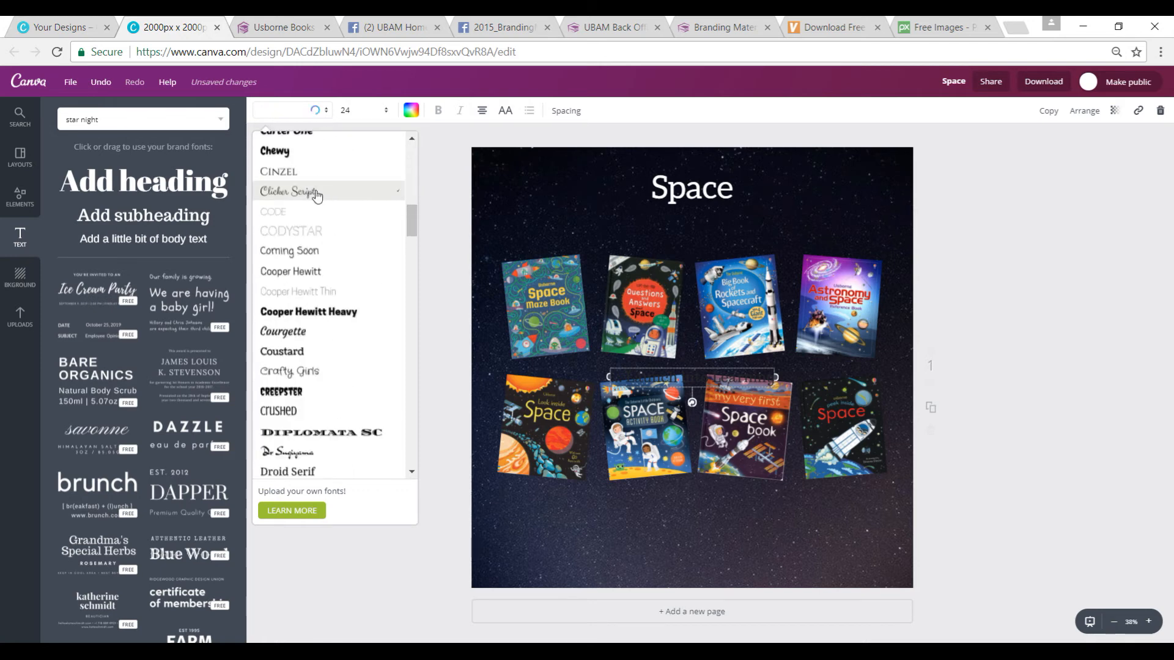
left_click(315, 191)
Step: Colour the subheading with the light blue brand colour and move it to the page's lower-right corner
left_click(408, 117)
left_click(456, 205)
left_click_drag(691, 380, 814, 569)
Step: Set the subheading's font size to 56 and end its text with an exclamation mark: "... Launch into Learning!"
left_click(385, 114)
left_click(348, 381)
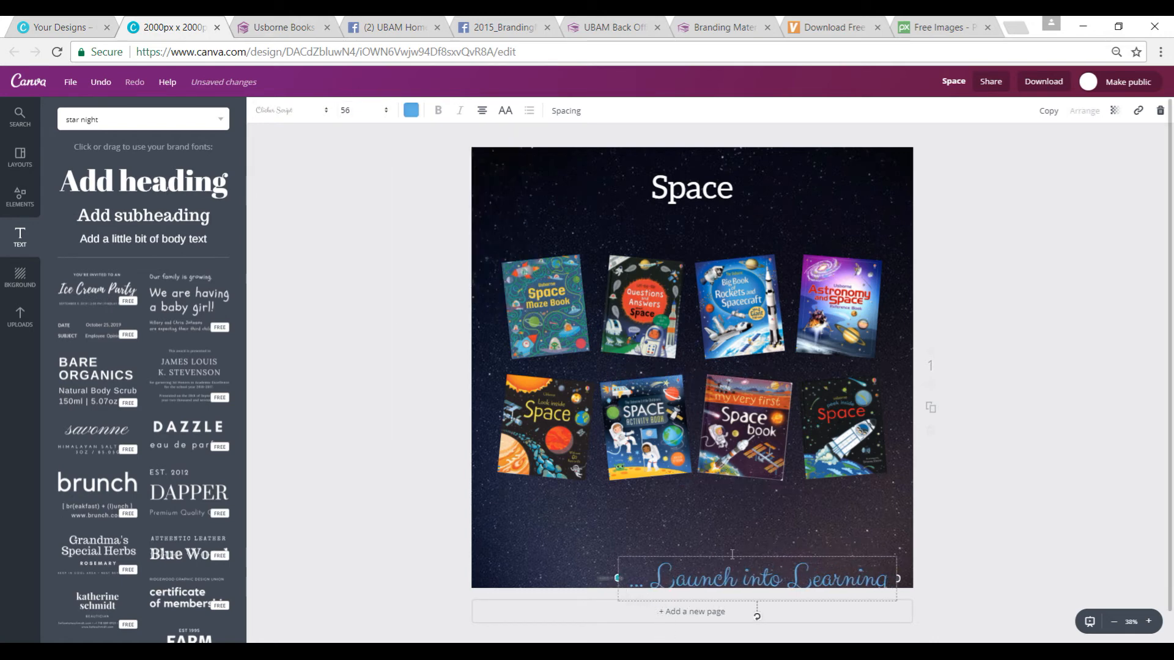
left_click(897, 562)
type("!")
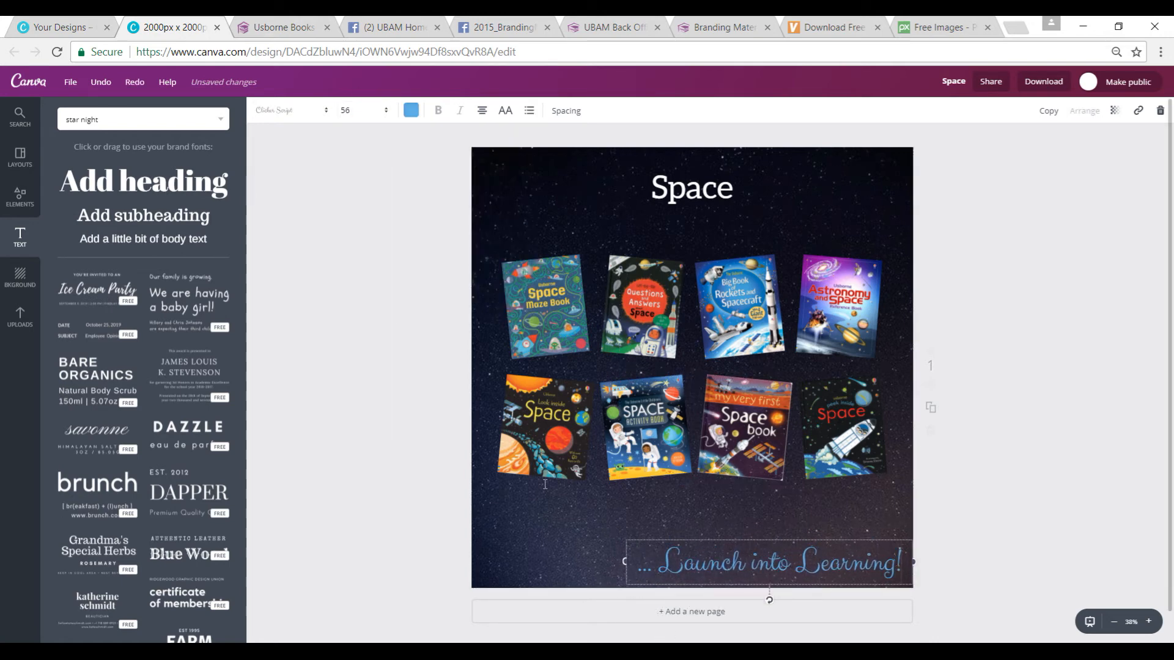
Step: Move both rows of book covers slightly down the page, shifting the lower row further than the upper one
left_click_drag(747, 429, 747, 448)
left_click(683, 317)
left_click_drag(683, 318, 682, 330)
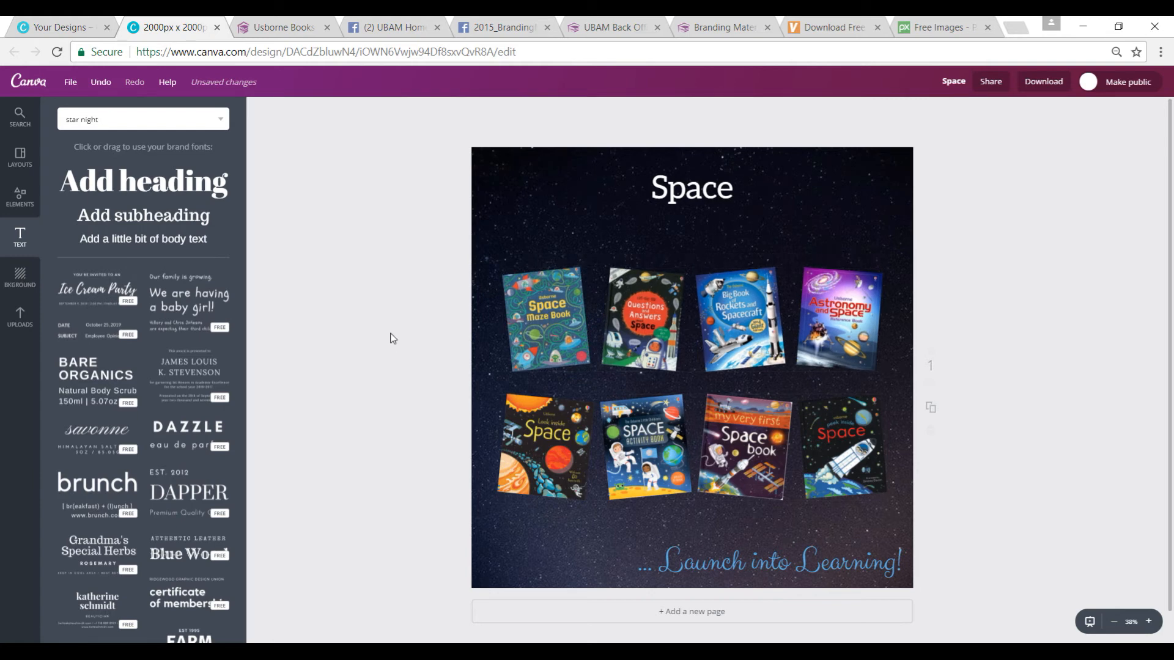
Step: Close the branding guide, check the Canva image archives in the group's Facebook files, and return to the Canva design
left_click(547, 28)
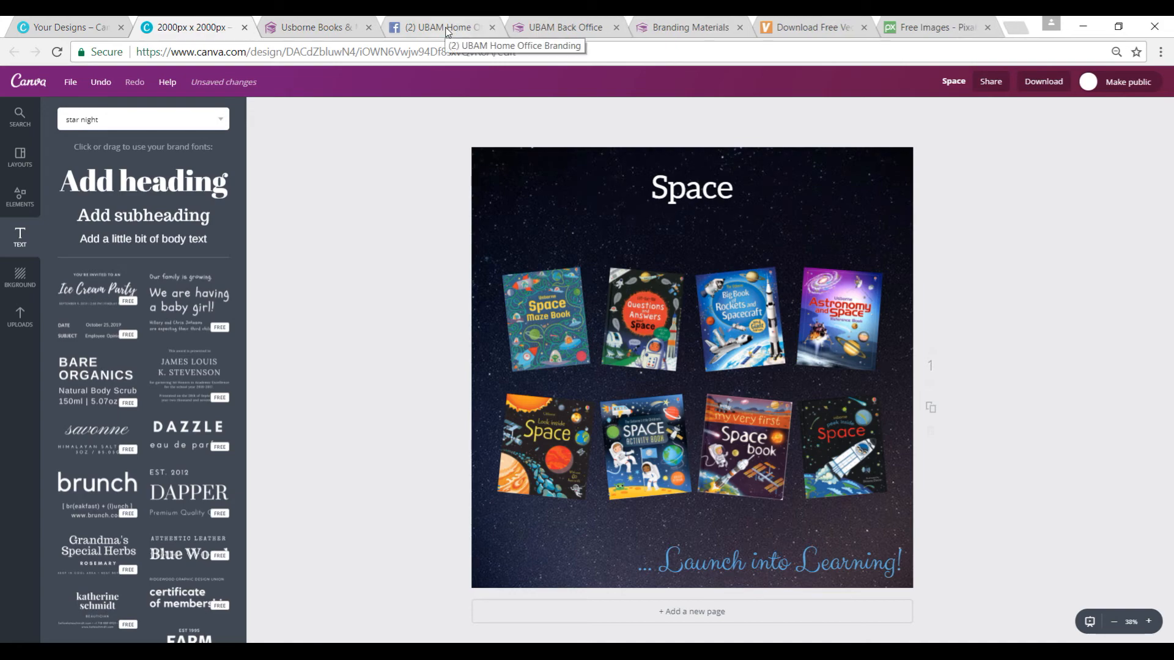
left_click(447, 29)
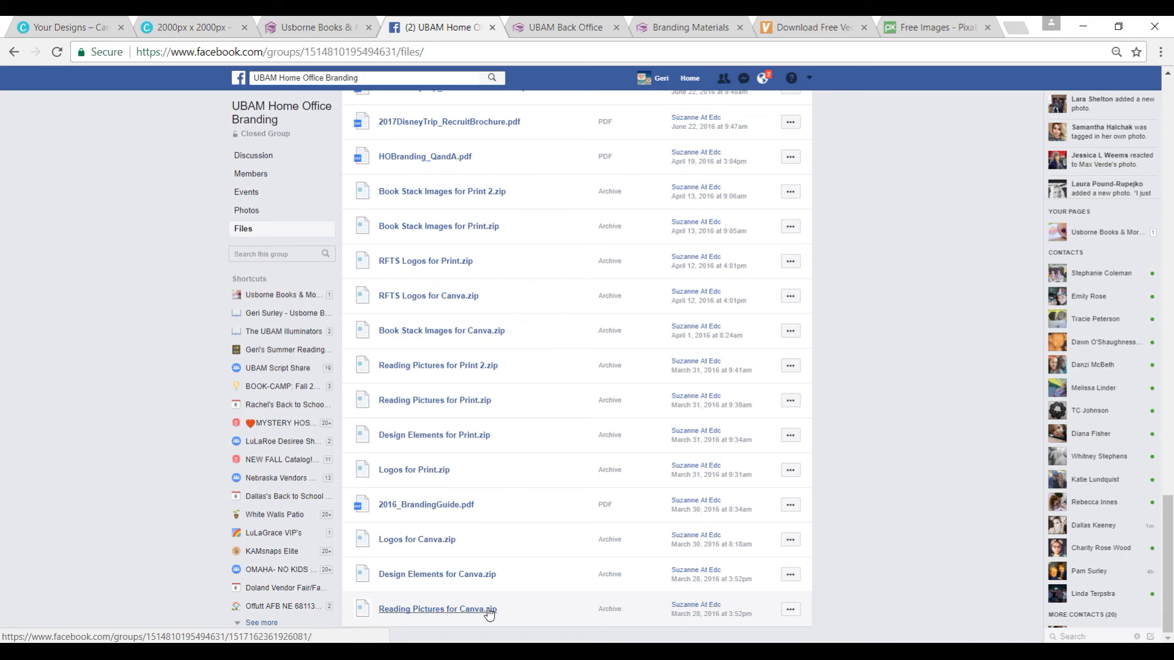
left_click(193, 27)
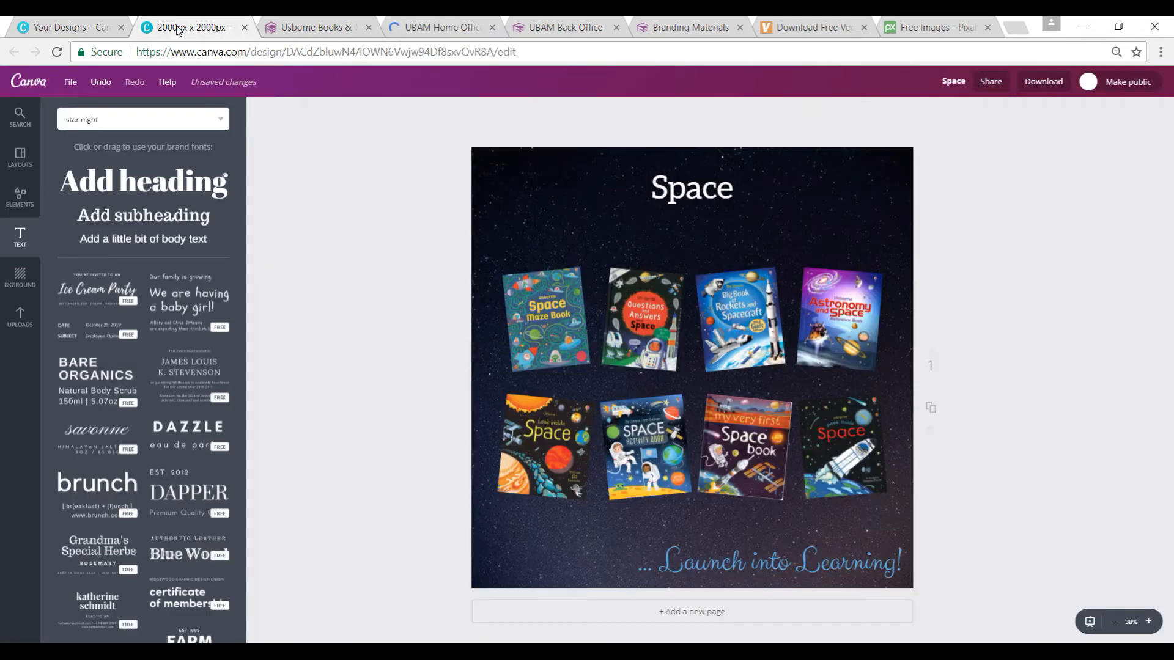
Step: Upload the image UBAM_BlueBanner_Web from the Design Elements folder to the design's uploads
left_click(20, 316)
left_click(157, 286)
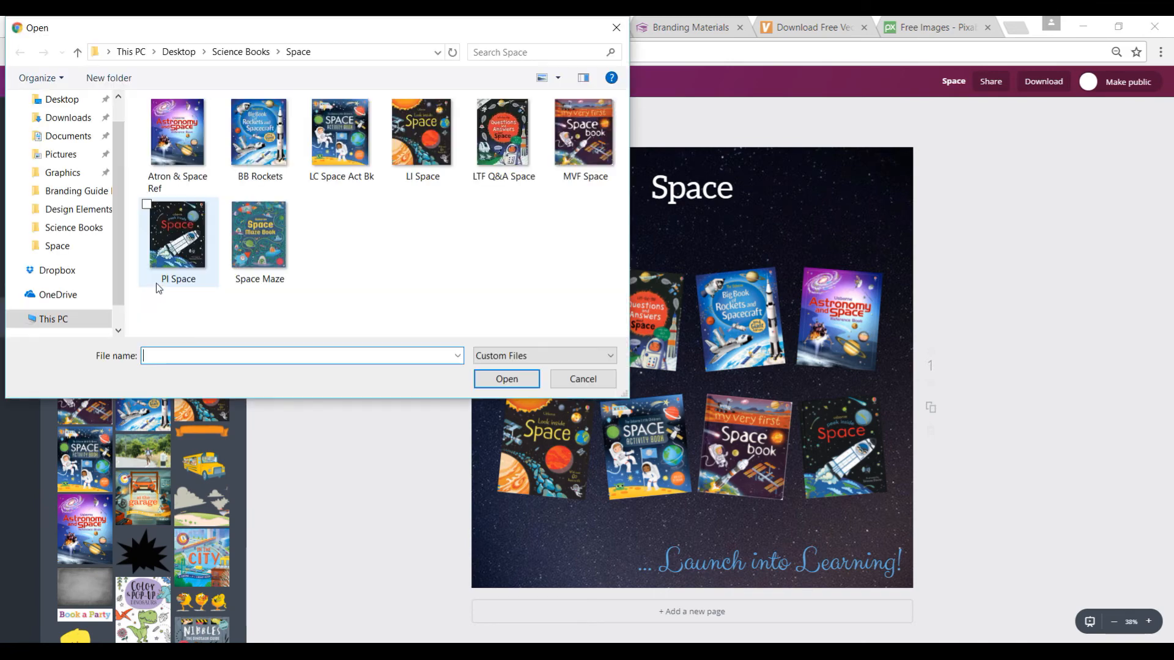
left_click(44, 214)
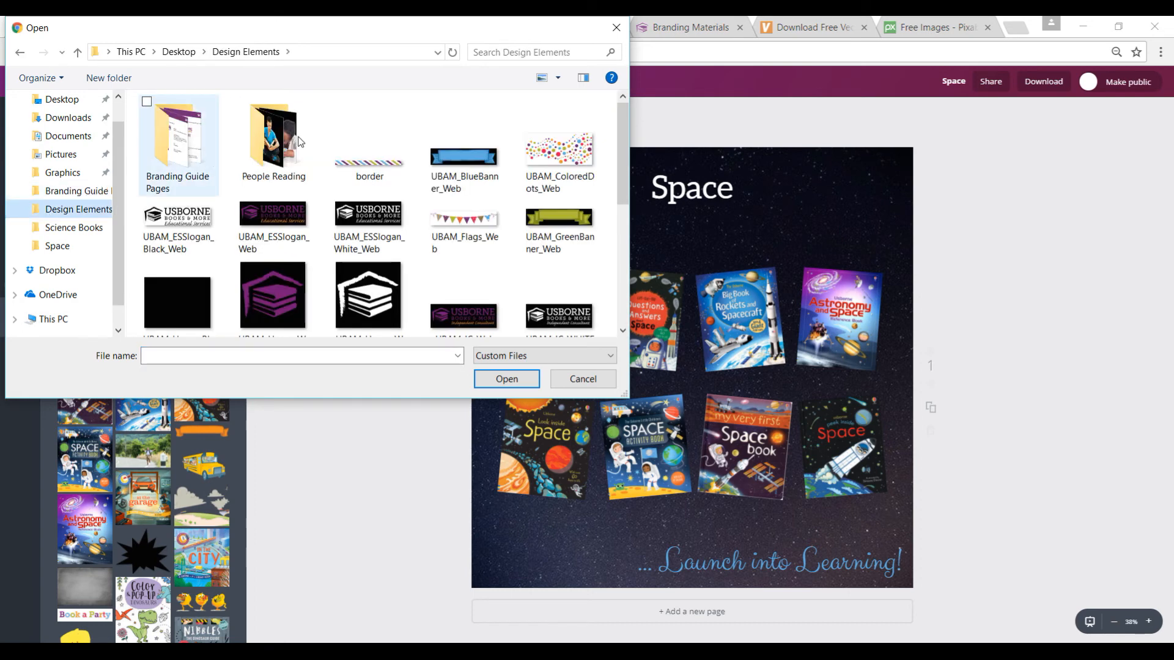
double_click(466, 171)
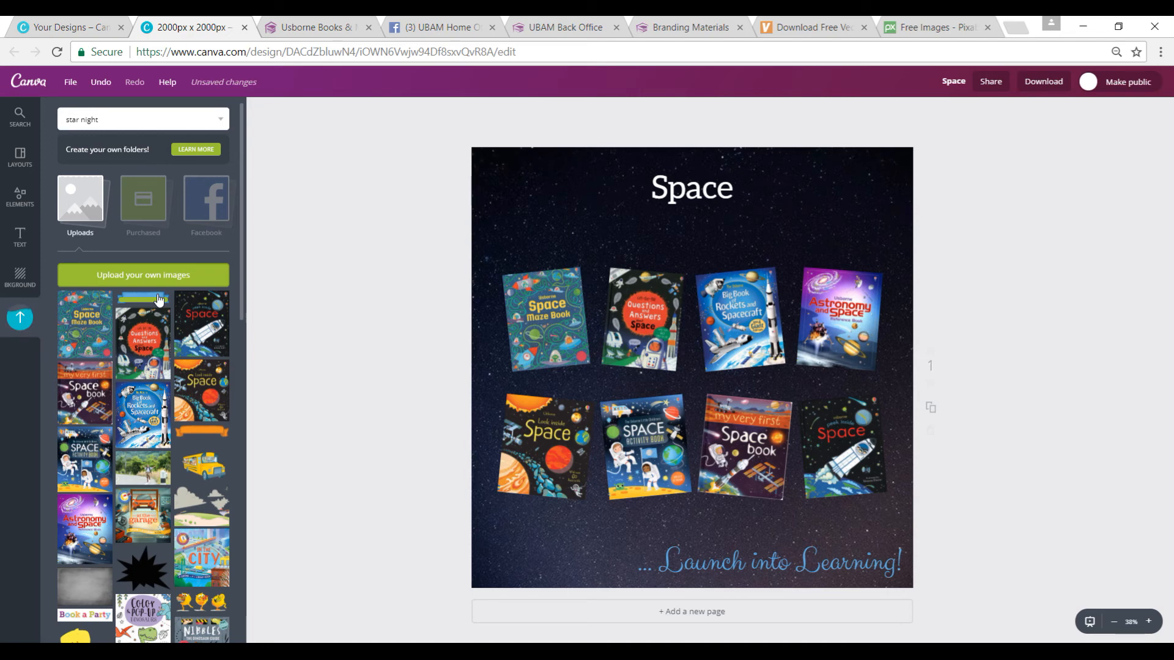
Step: Add the uploaded blue banner over the Space title, enlarge it to frame the word, and send it behind the text
left_click(158, 300)
left_click_drag(671, 368, 664, 187)
left_click_drag(748, 201, 863, 229)
left_click_drag(786, 196, 736, 190)
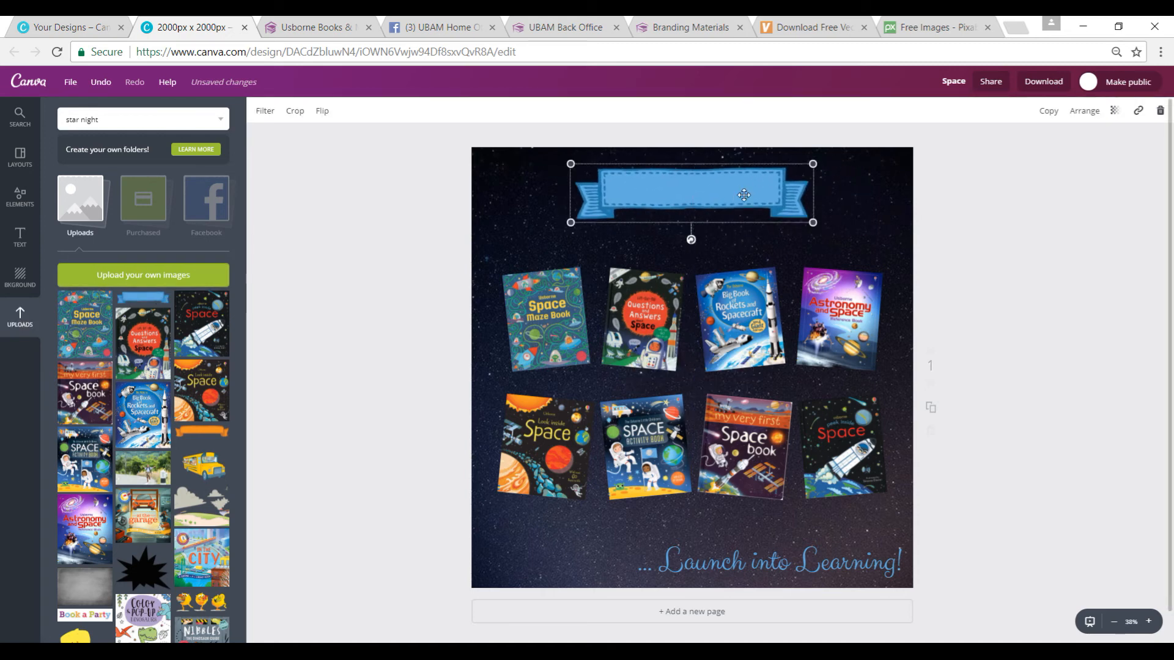
left_click(1084, 110)
left_click(1056, 162)
Step: Widen the blue banner further and centre it and the Space title together above the upper row of books
left_click_drag(814, 223, 845, 231)
mouse_move(808, 218)
left_mouse_down()
mouse_move(778, 215)
mouse_move(794, 227)
left_mouse_up()
left_click(692, 197)
left_click_drag(691, 164, 690, 172)
left_click(786, 191)
left_click_drag(831, 170, 841, 168)
mouse_move(785, 210)
left_mouse_down()
mouse_move(771, 214)
mouse_move(780, 209)
left_mouse_up()
left_click_drag(533, 136, 797, 234)
left_click(956, 368)
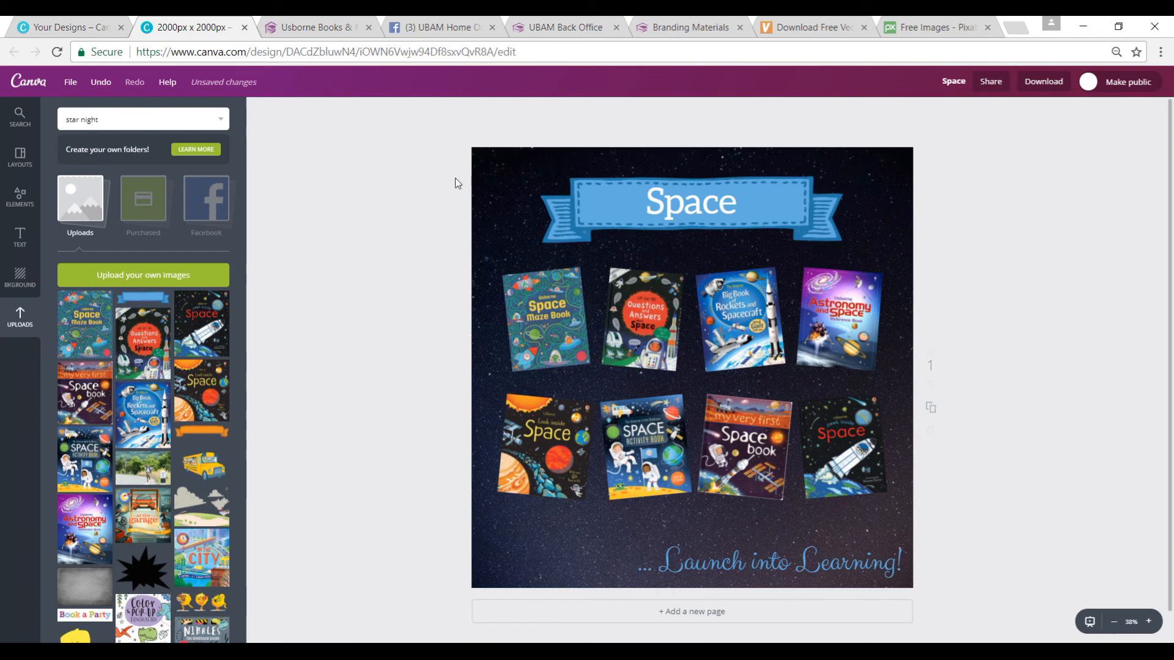
Step: Upload the white independent consultant logo UBAM_IC_WHITE_Web from the Design Elements folder to the design's uploads
left_click(162, 275)
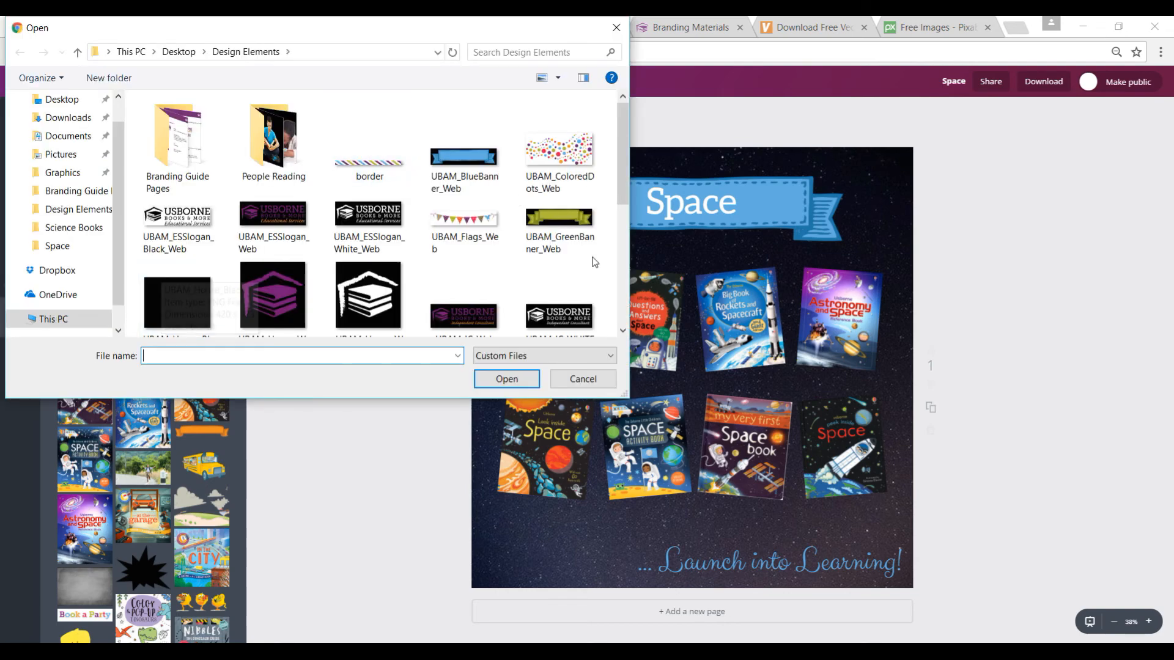
left_click_drag(623, 196, 630, 219)
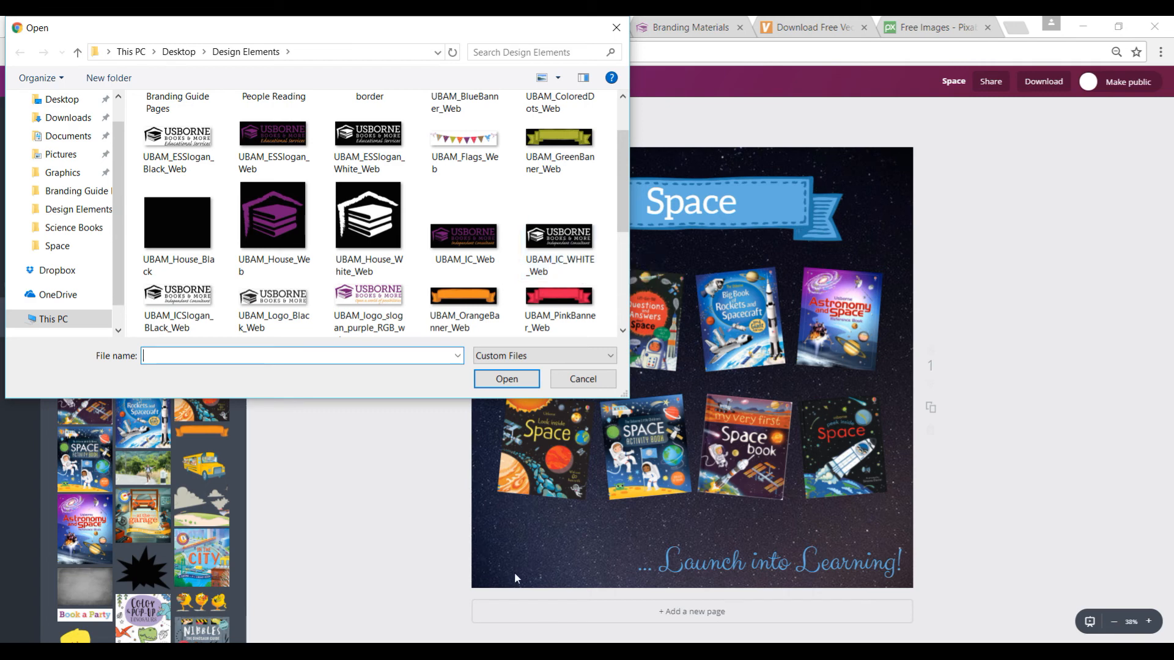
left_click(559, 245)
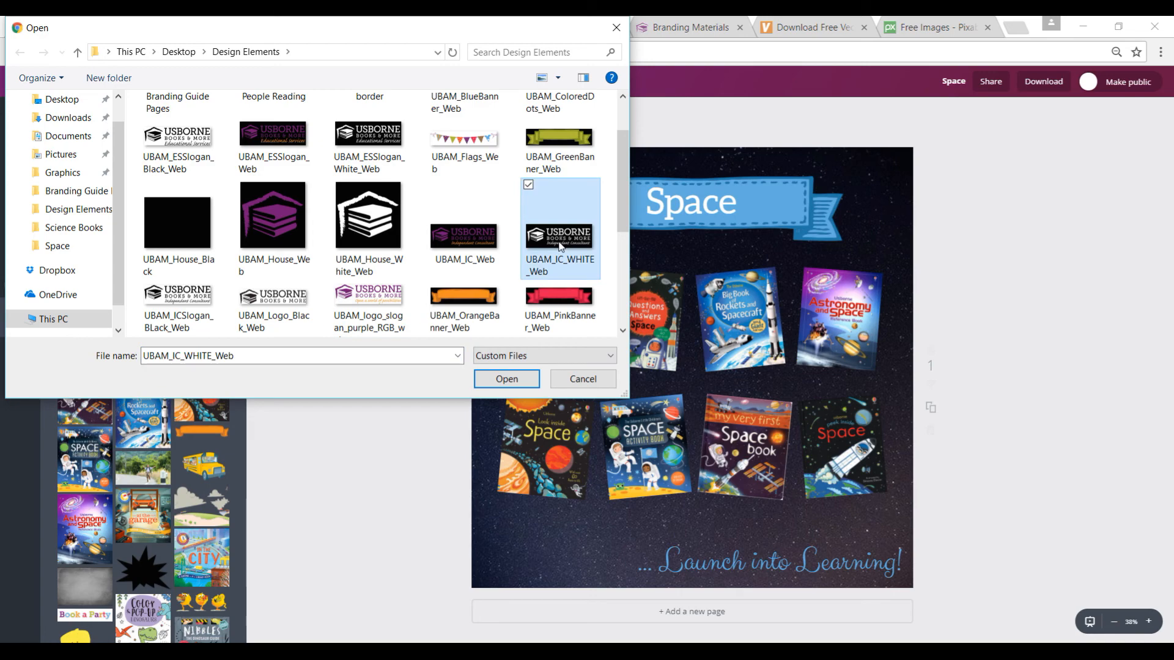
double_click(559, 245)
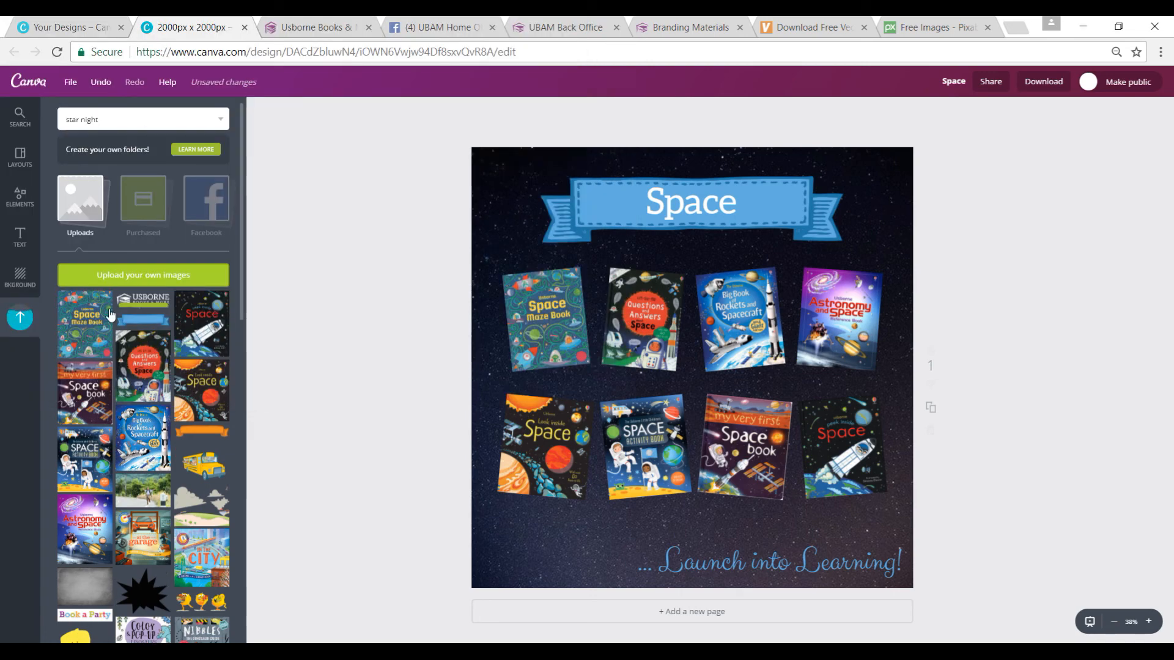